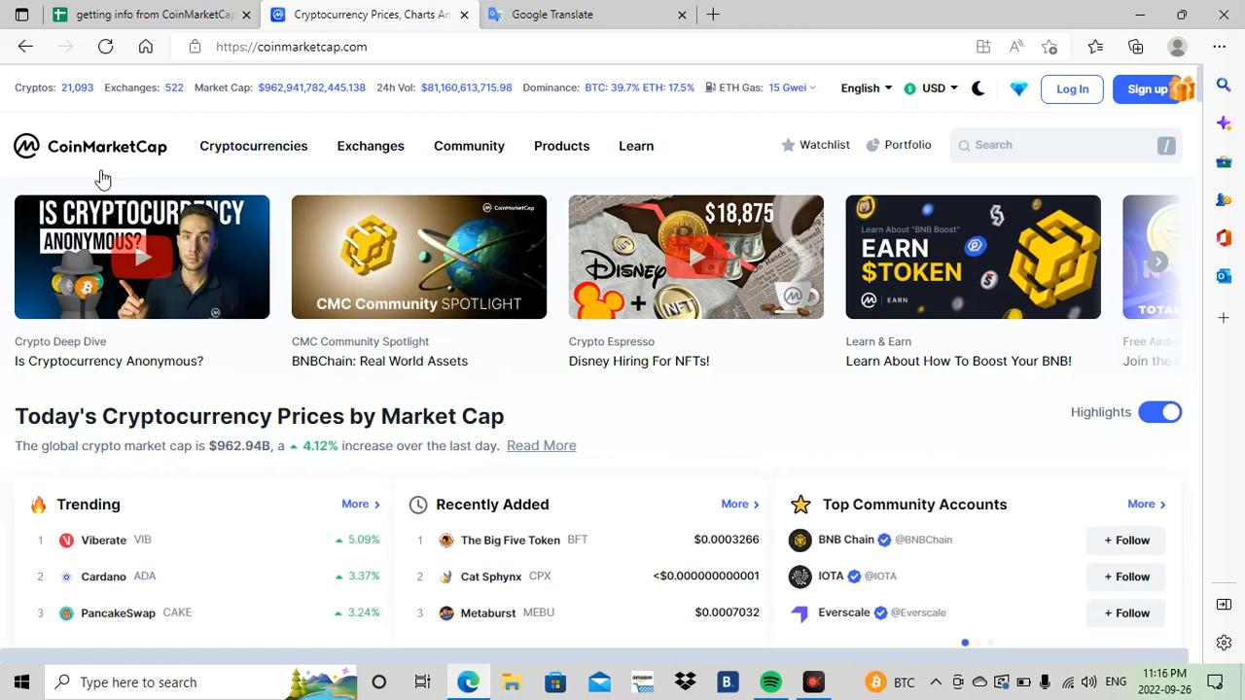
Switch to the Google Sheets spreadsheet and review the currency name and price table on Sheet1.
{"action": "left_click", "coordinate": [187, 16]}
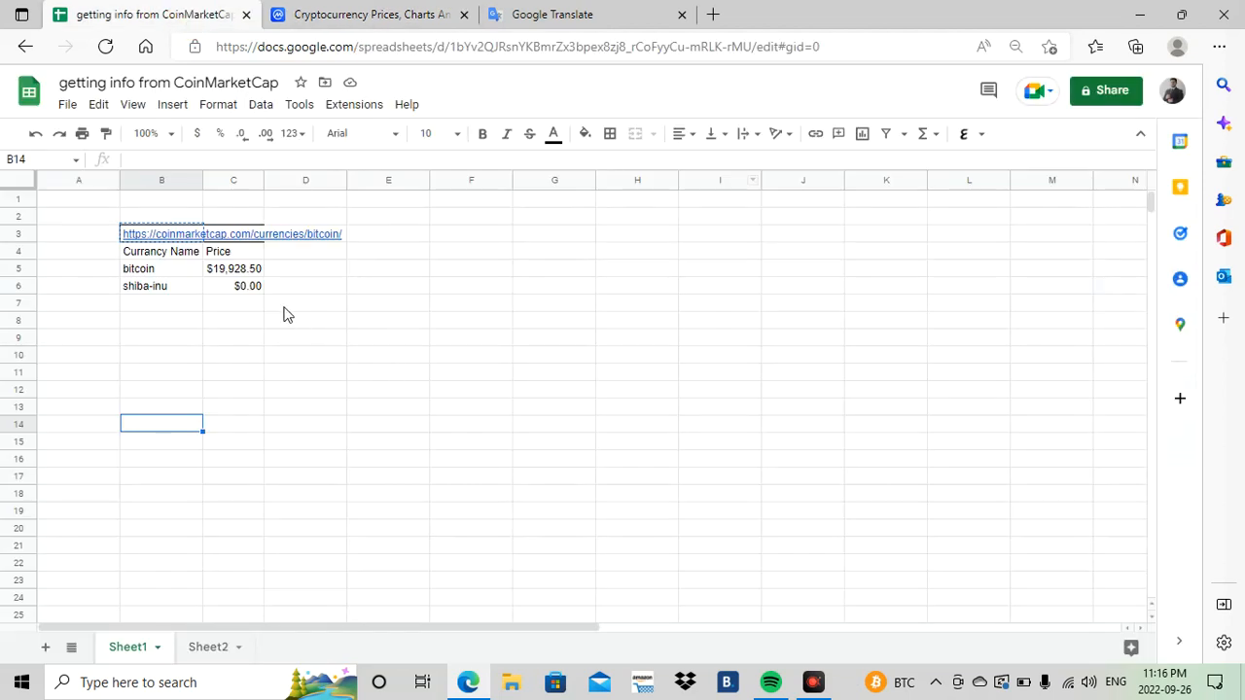
{"action": "left_click", "coordinate": [164, 253]}
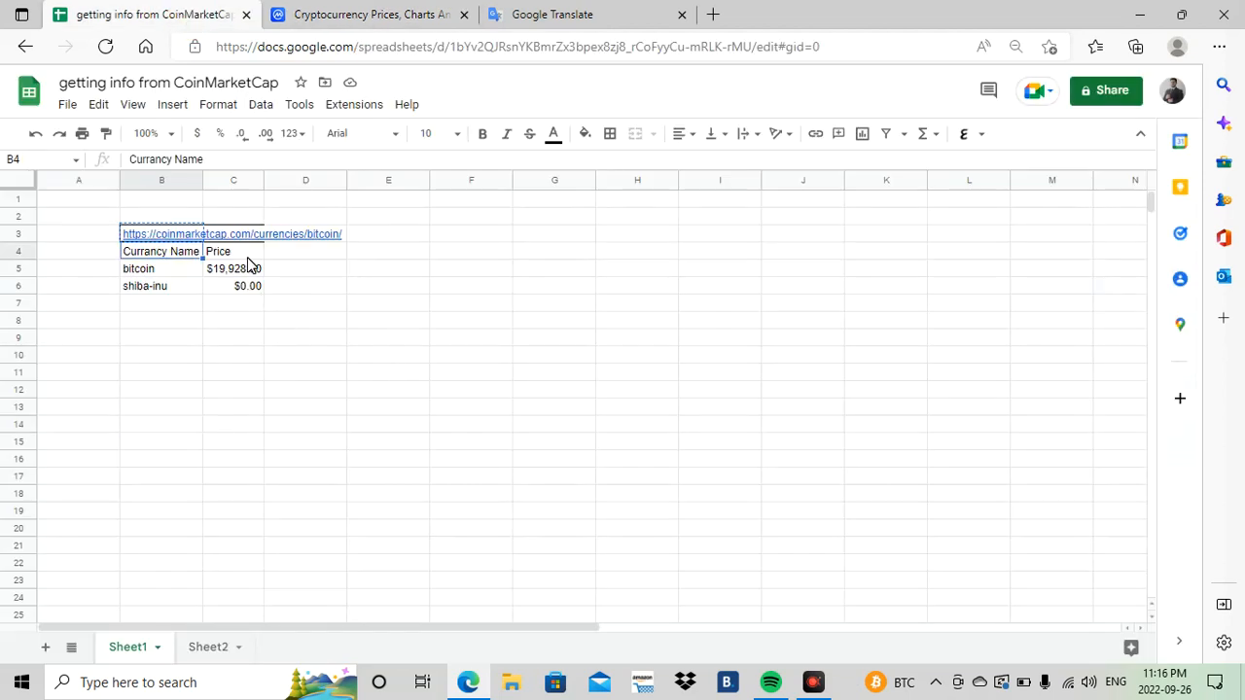
{"action": "left_click", "coordinate": [248, 256]}
{"action": "left_click", "coordinate": [165, 284]}
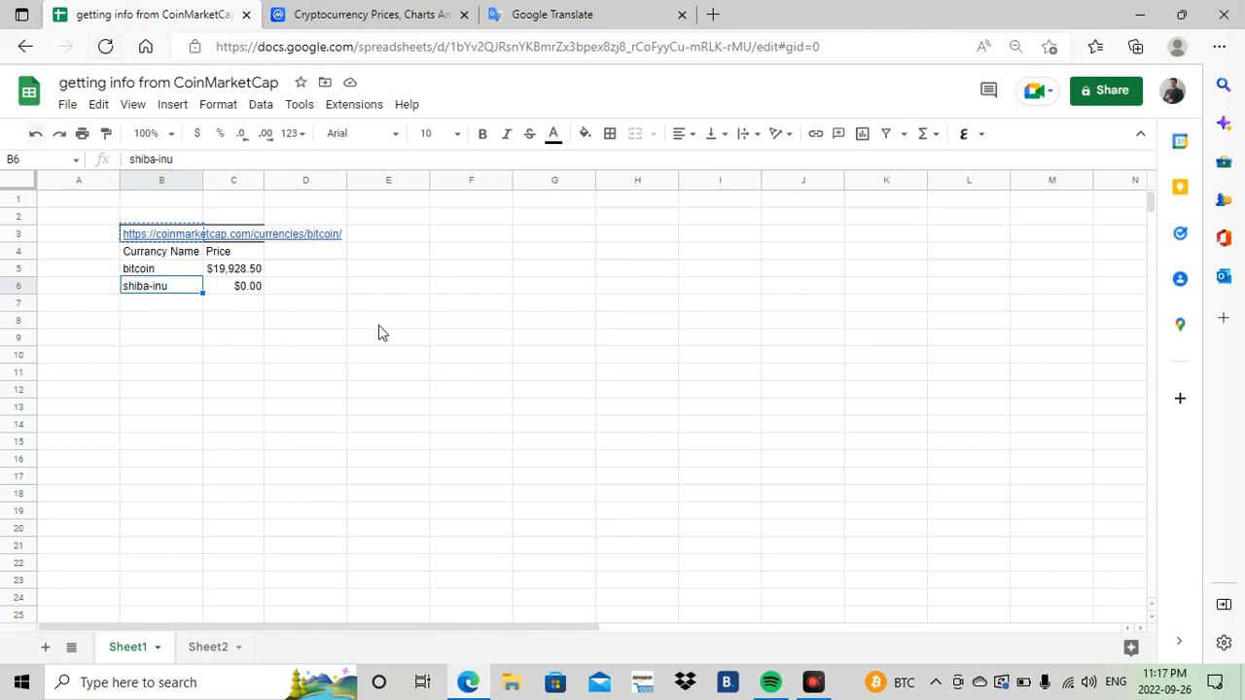
Clear the existing currency table in cells A1:B5 of Sheet2.
{"action": "left_click", "coordinate": [207, 658]}
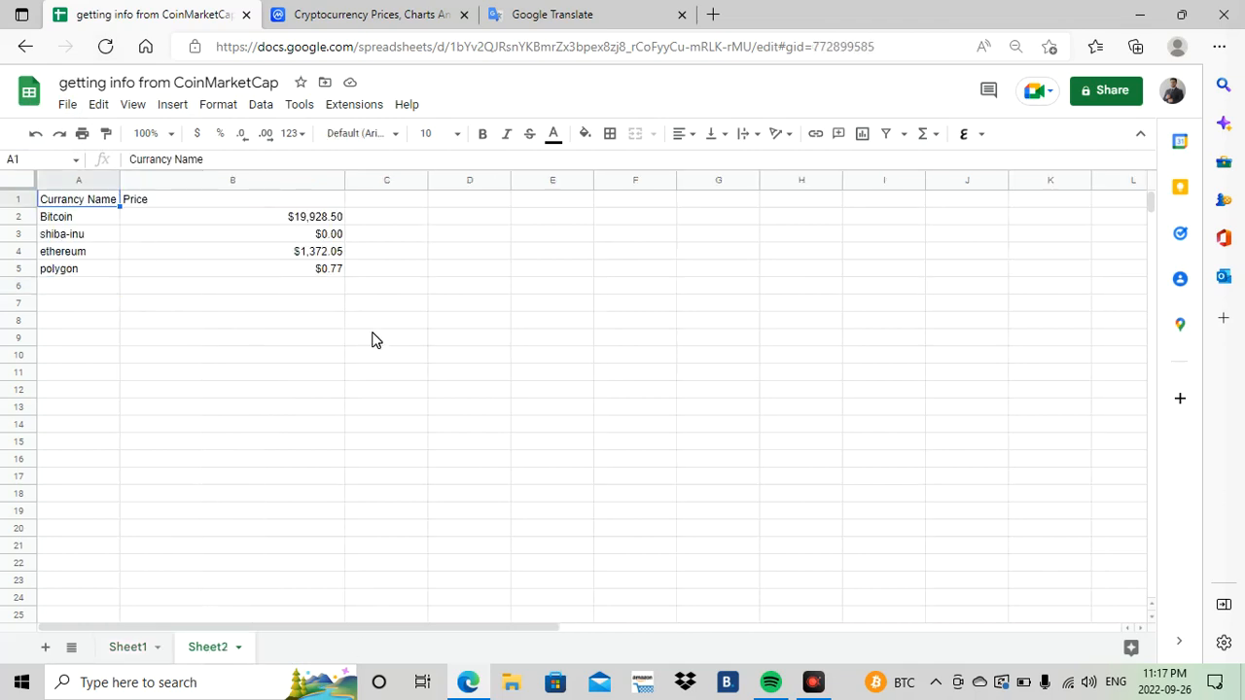
{"action": "left_click", "coordinate": [335, 275]}
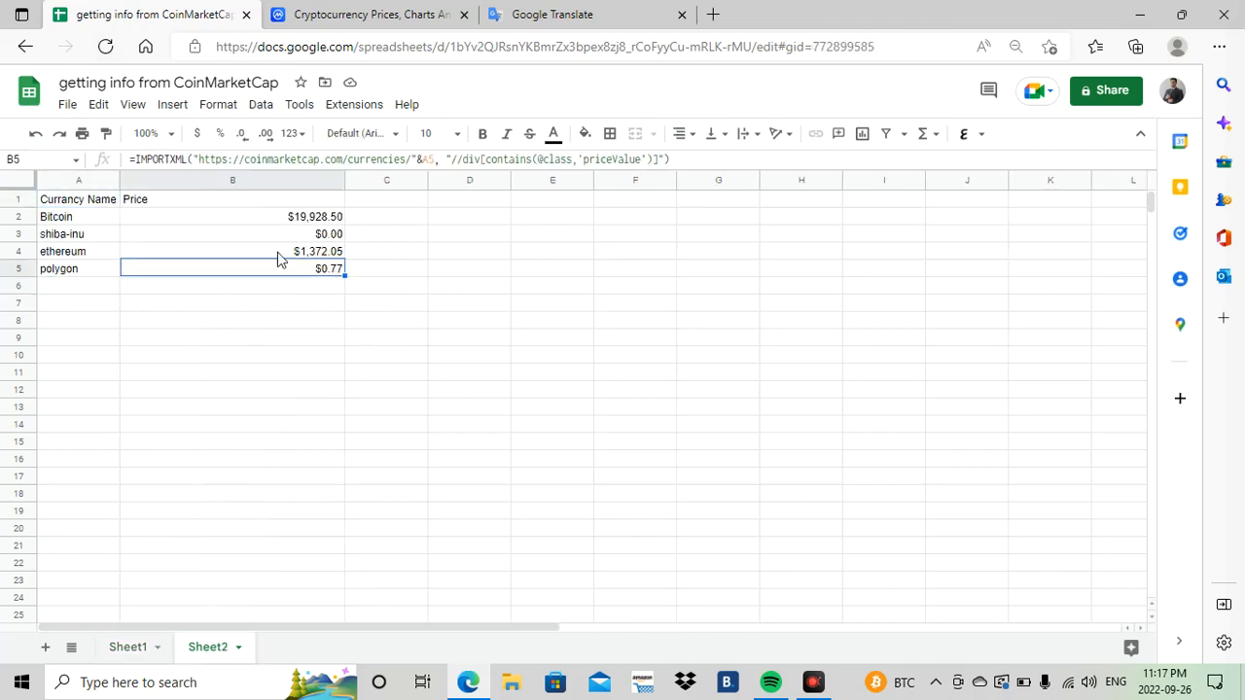
{"action": "left_click", "coordinate": [84, 201], "text": "shift"}
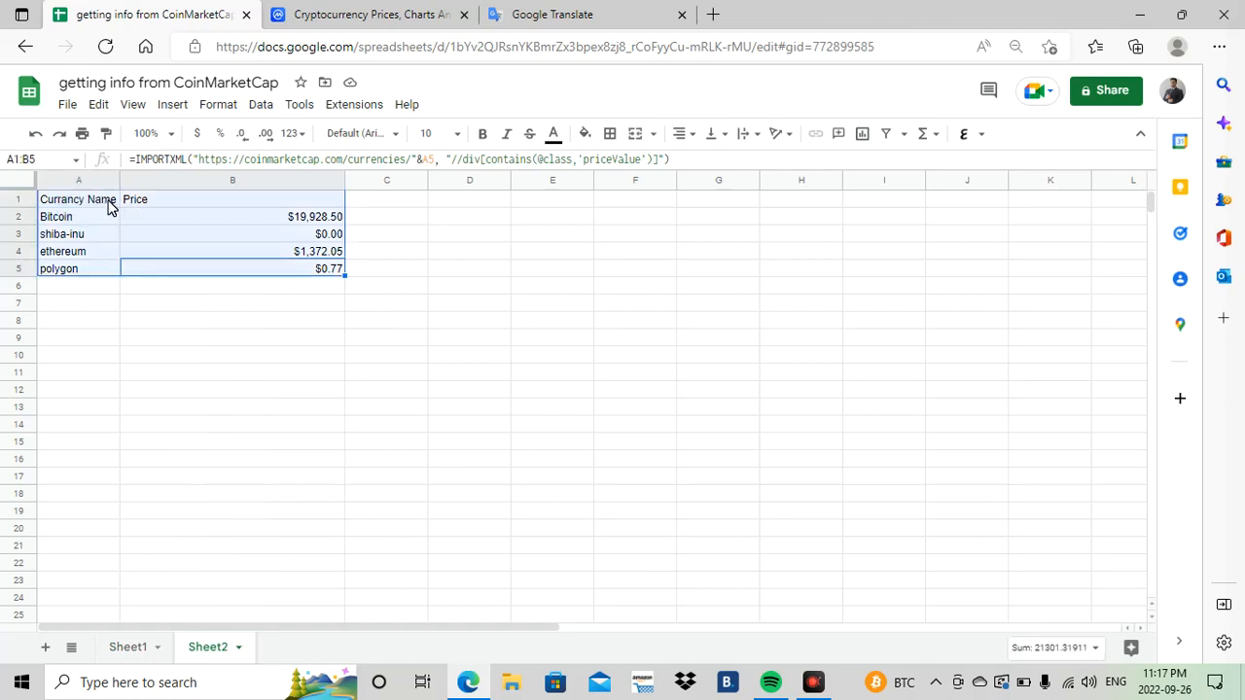
{"action": "key", "text": "Delete"}
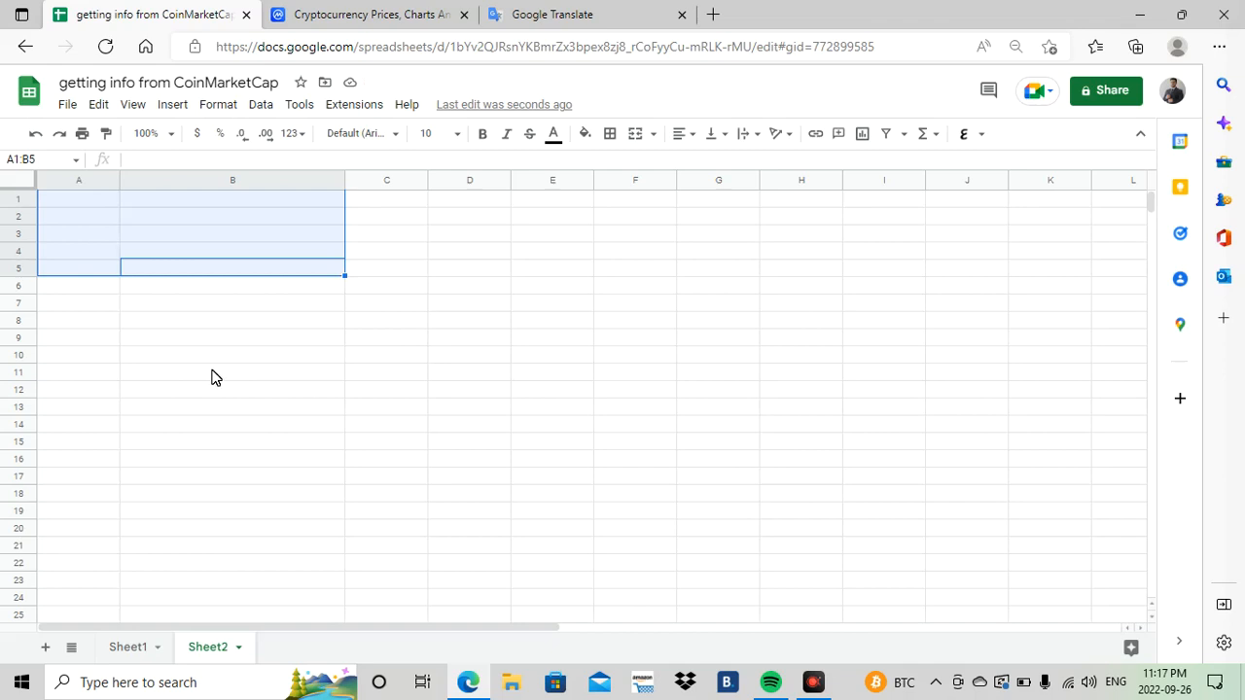
Enter the column headers "Currancy name" in cell A1 and "Price" in cell B1.
{"action": "double_click", "coordinate": [155, 375]}
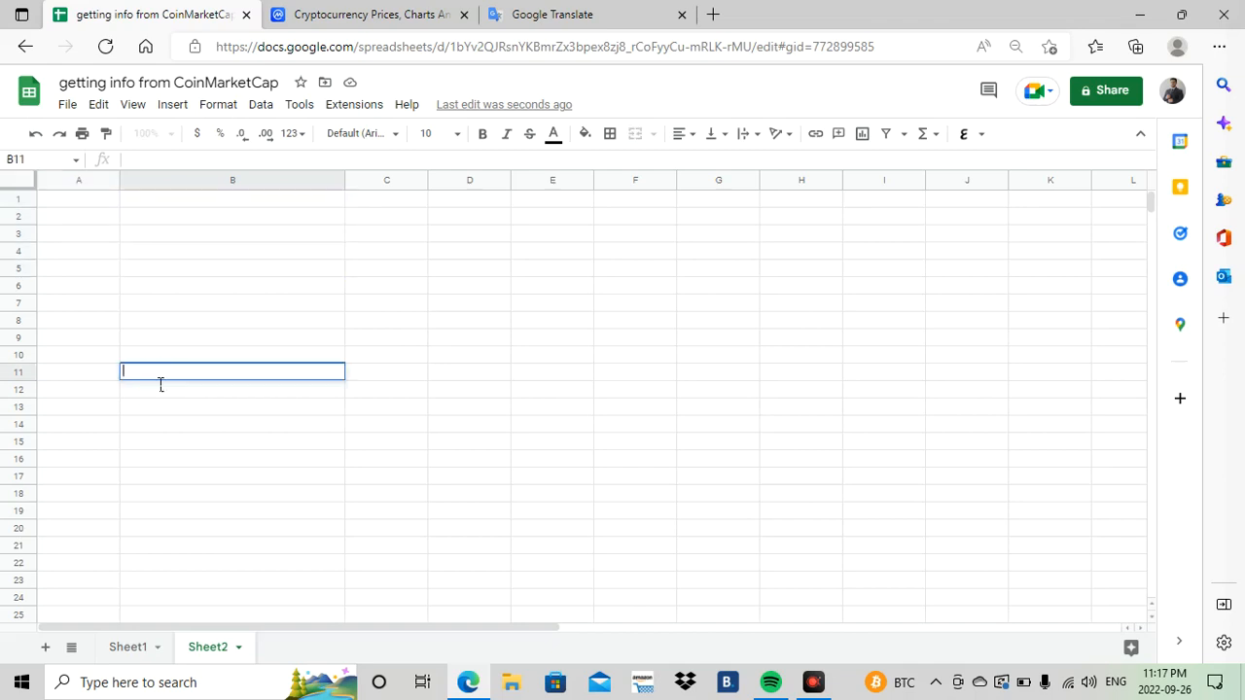
{"action": "left_click", "coordinate": [72, 274]}
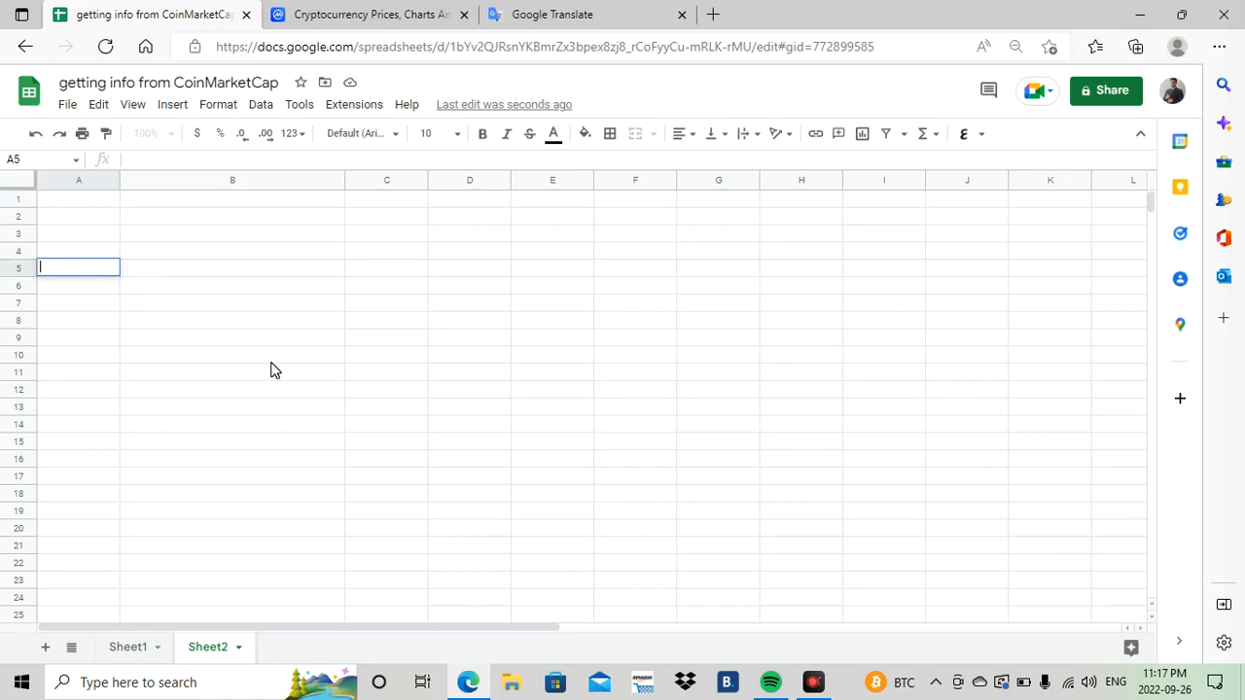
{"action": "left_click", "coordinate": [74, 207]}
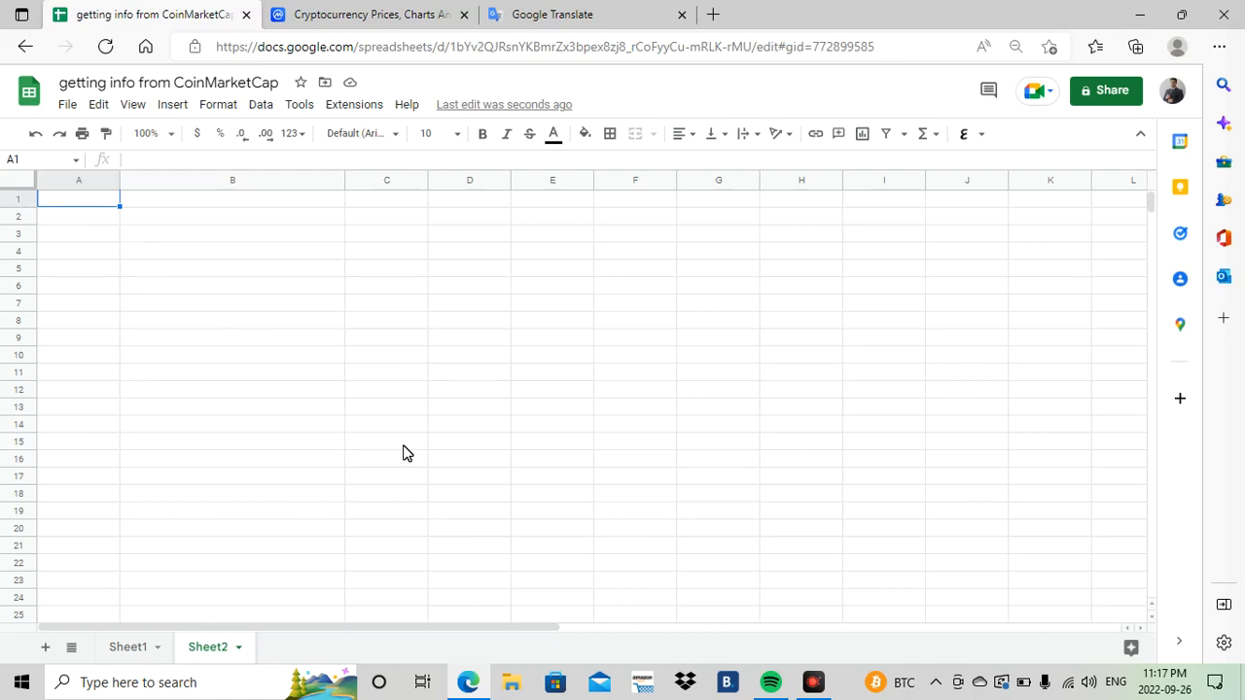
{"action": "double_click", "coordinate": [83, 207]}
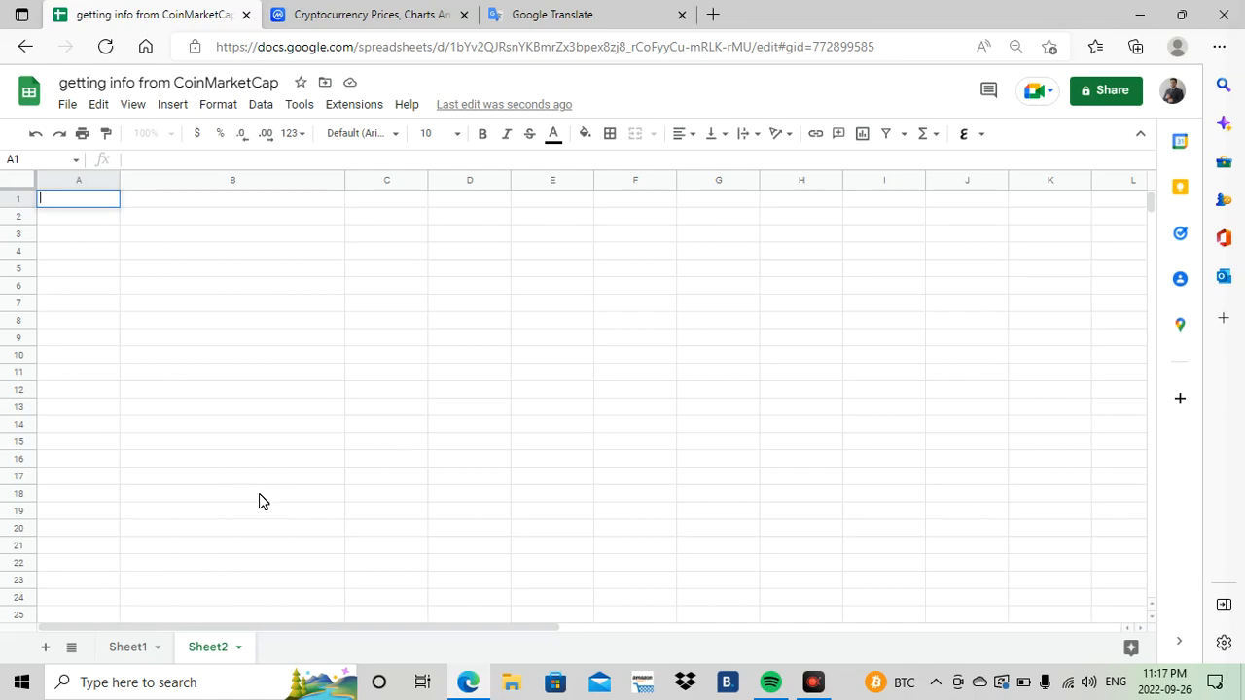
{"action": "type", "text": "Currancy name"}
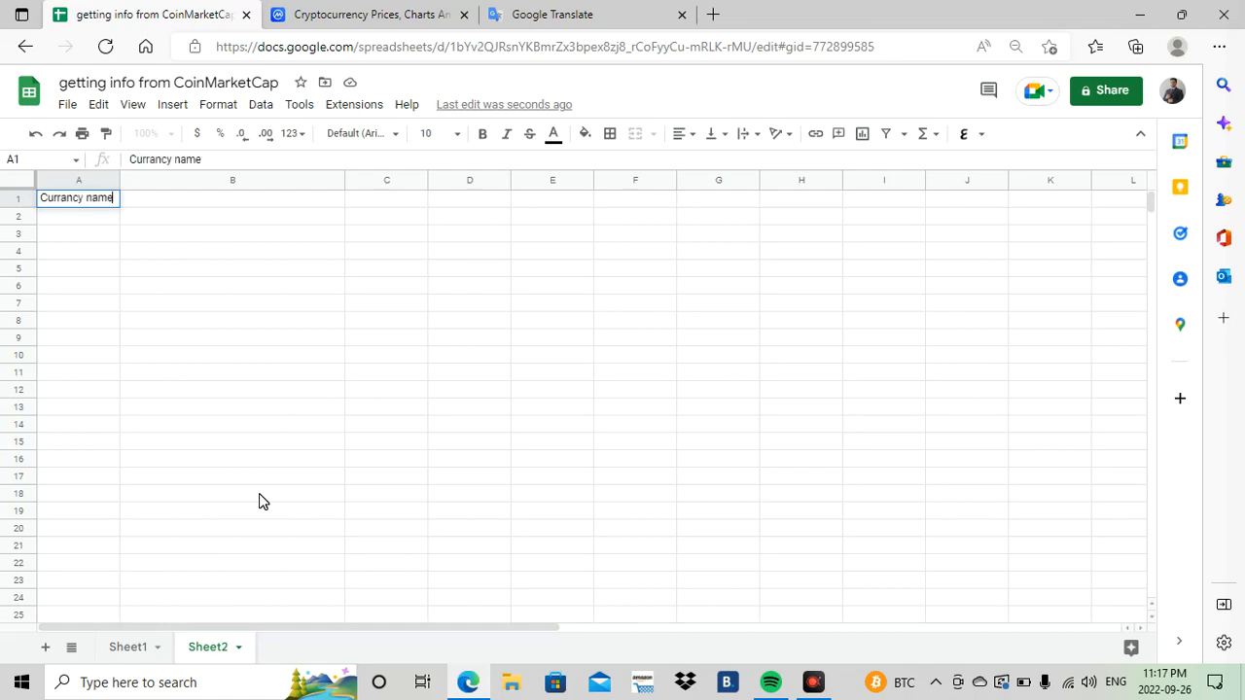
{"action": "key", "text": "Tab"}
{"action": "key", "text": "Tab"}
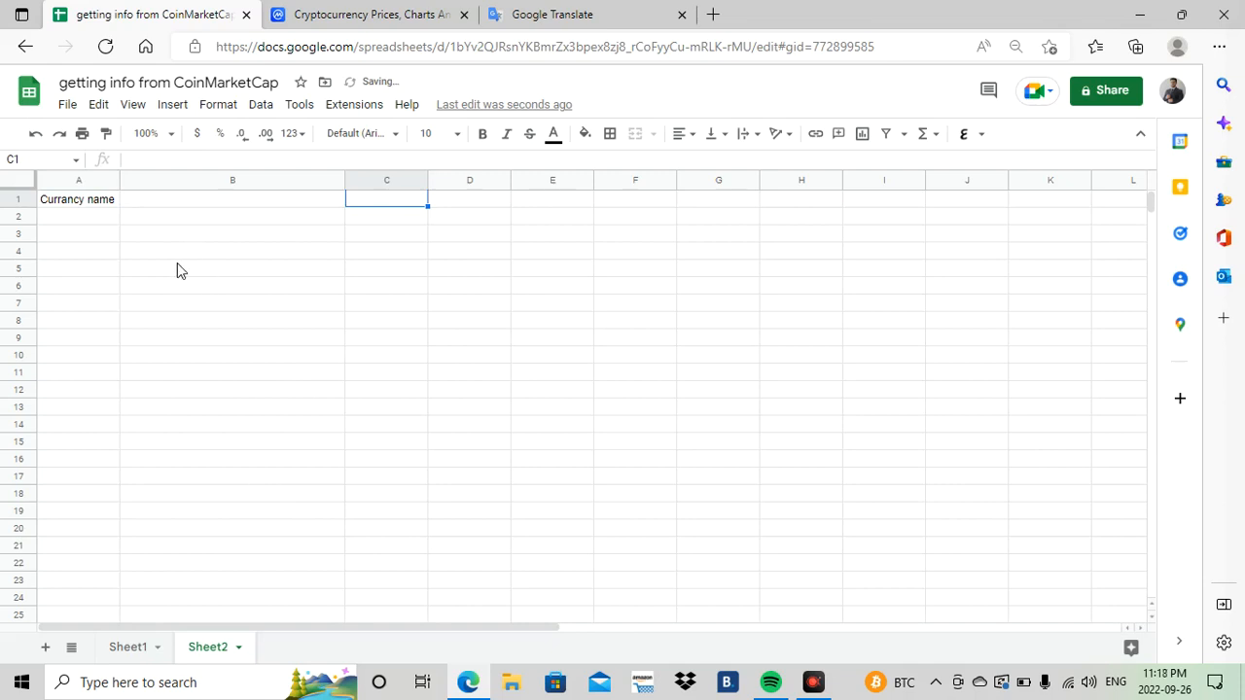
{"action": "left_click", "coordinate": [160, 205]}
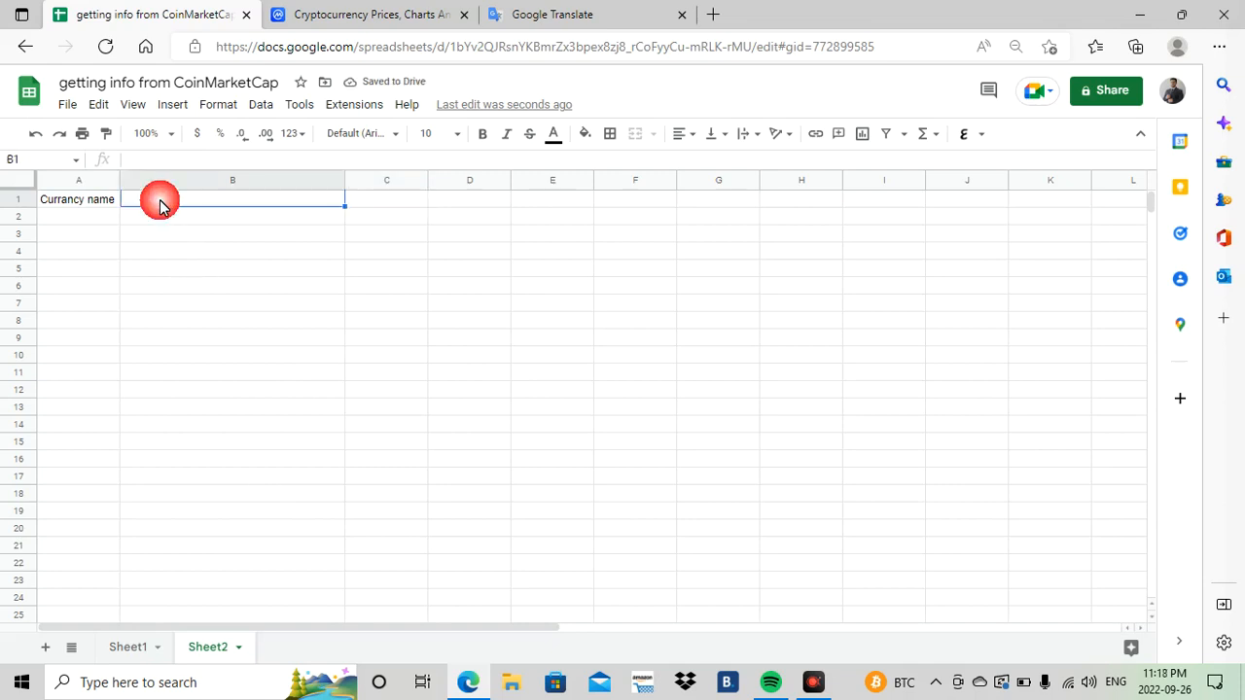
{"action": "type", "text": "Price"}
{"action": "key", "text": "Return"}
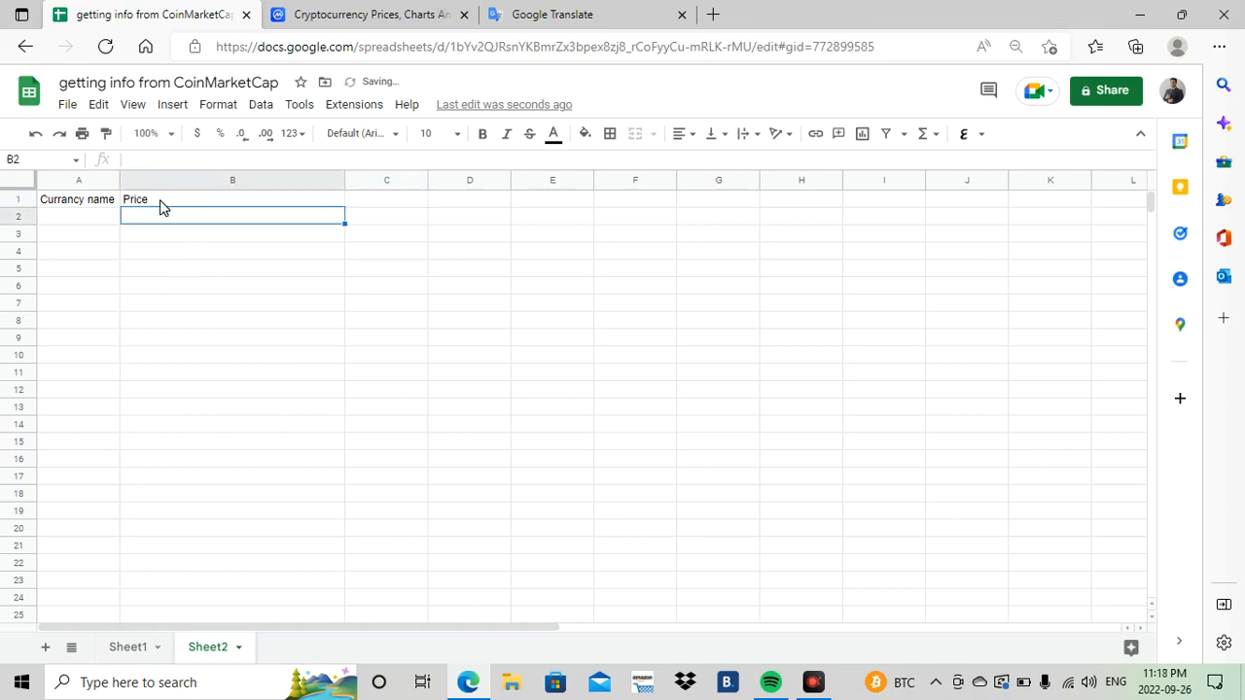
{"action": "left_click", "coordinate": [89, 217]}
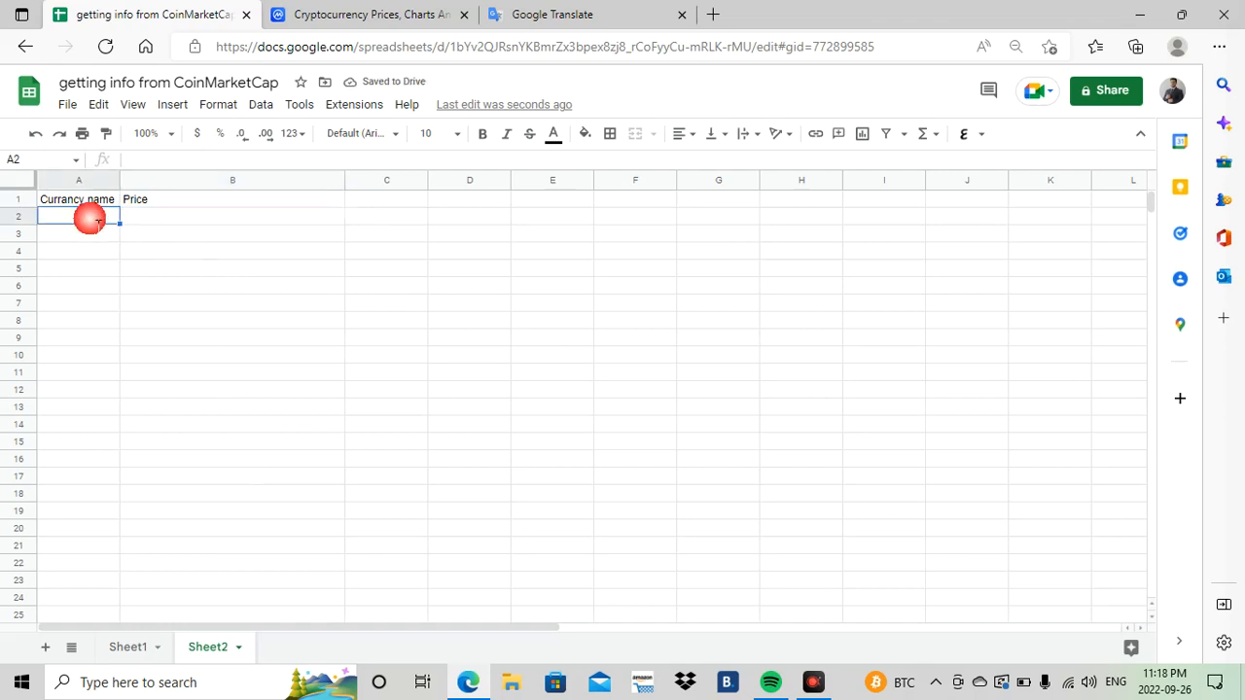
{"action": "left_click", "coordinate": [189, 219]}
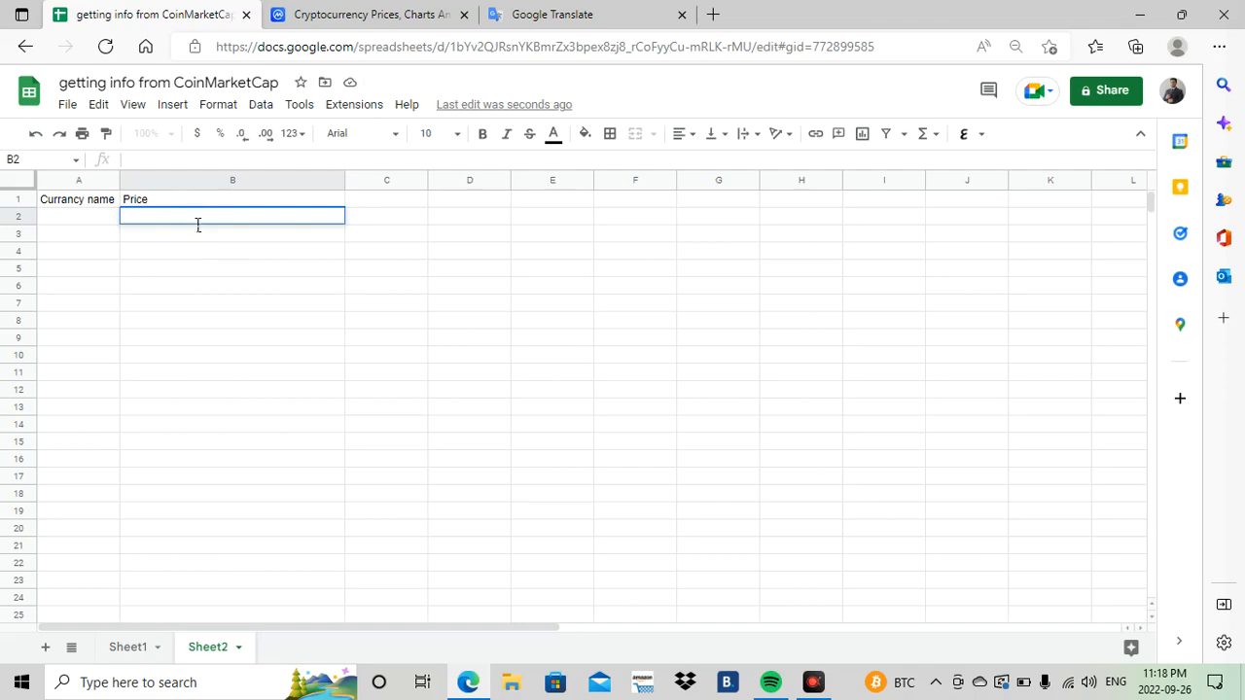
{"action": "type", "text": "https://coinmarketcap.com/currencies/bitcoin/"}
{"action": "double_click", "coordinate": [197, 220]}
{"action": "triple_click", "coordinate": [188, 215]}
{"action": "key", "text": "BackSpace"}
{"action": "left_click", "coordinate": [203, 348]}
Copy the full IMPORTXML formula text from the bitcoin price cell C5 on Sheet1.
{"action": "left_click", "coordinate": [117, 648]}
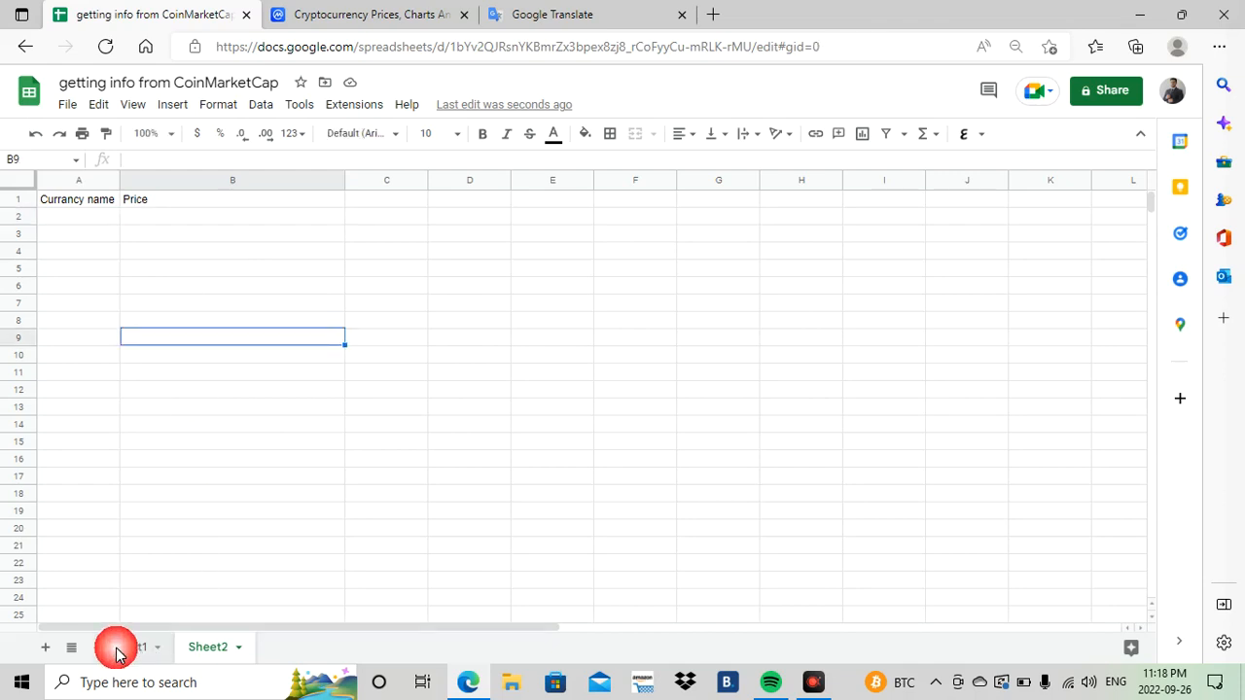
{"action": "left_click", "coordinate": [229, 270]}
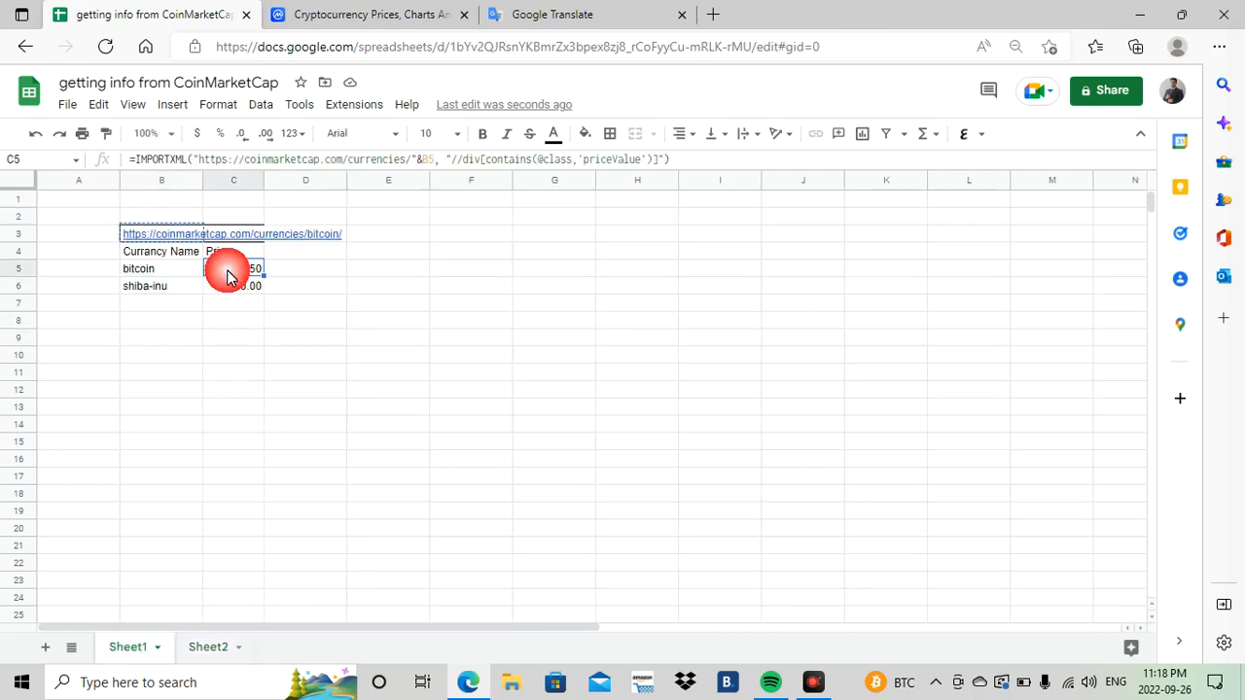
{"action": "triple_click", "coordinate": [717, 162]}
{"action": "key", "text": "ctrl+c"}
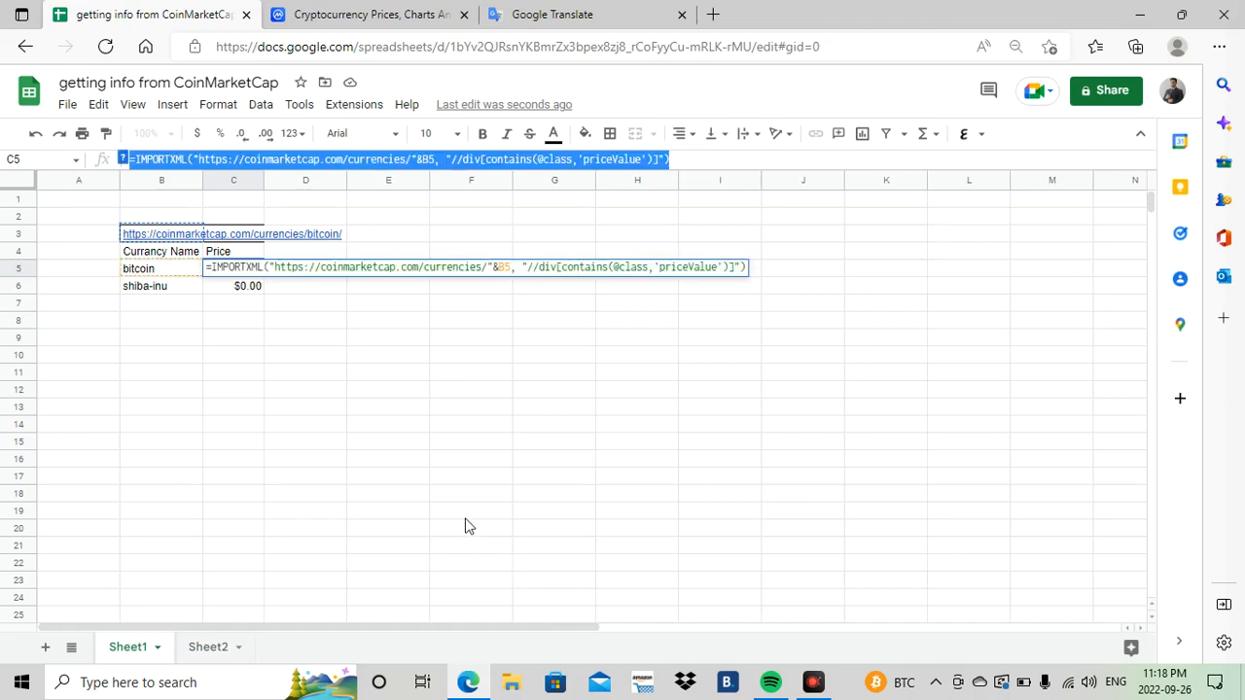
Paste the IMPORTXML formula into cell B2 of Sheet2 and change its cell reference to A1.
{"action": "left_click", "coordinate": [210, 652]}
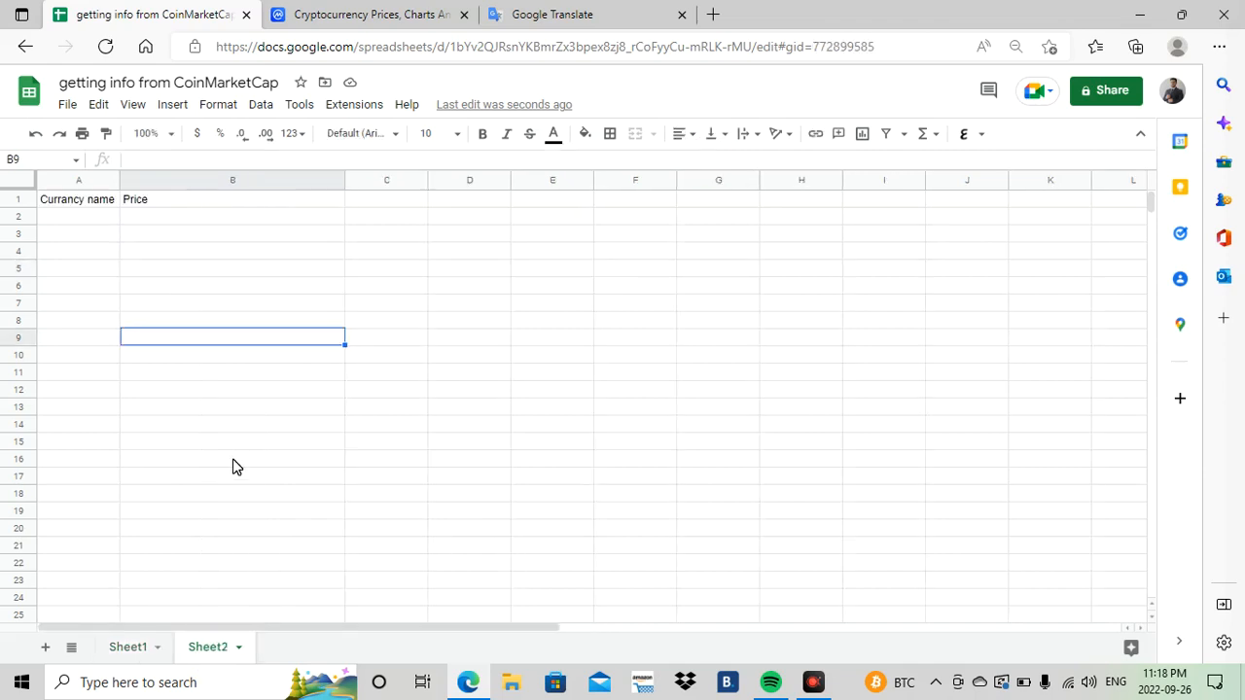
{"action": "left_click", "coordinate": [151, 218]}
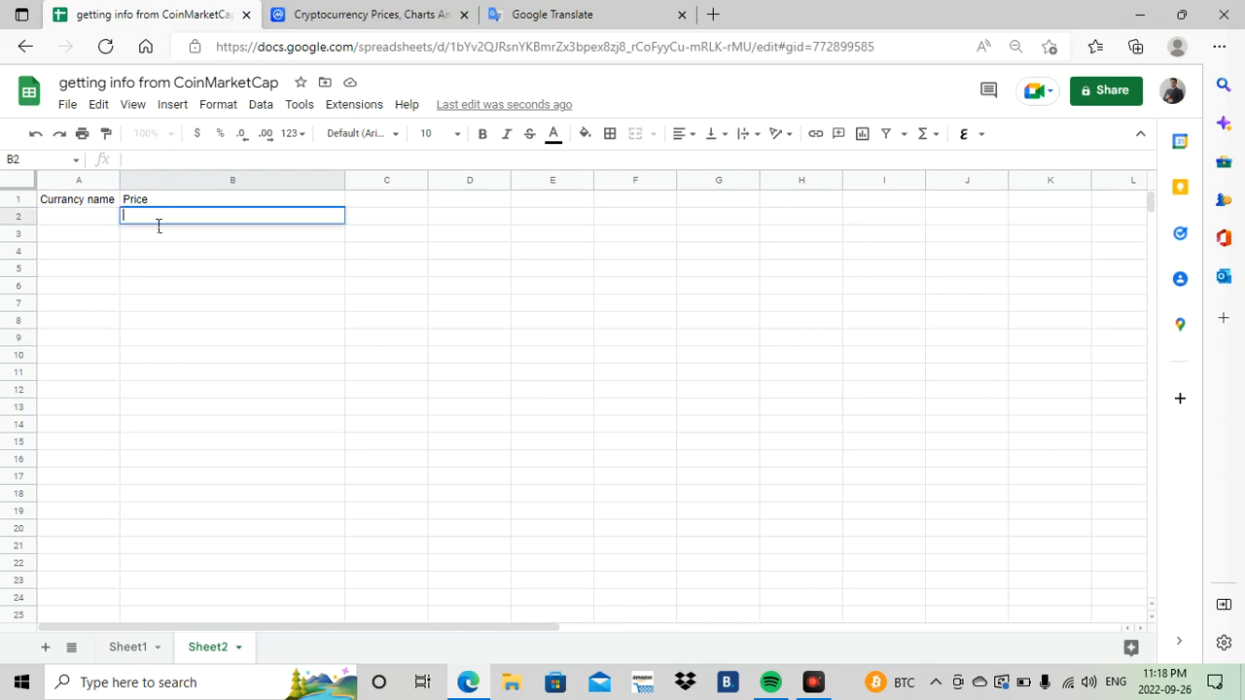
{"action": "key", "text": "ctrl+v"}
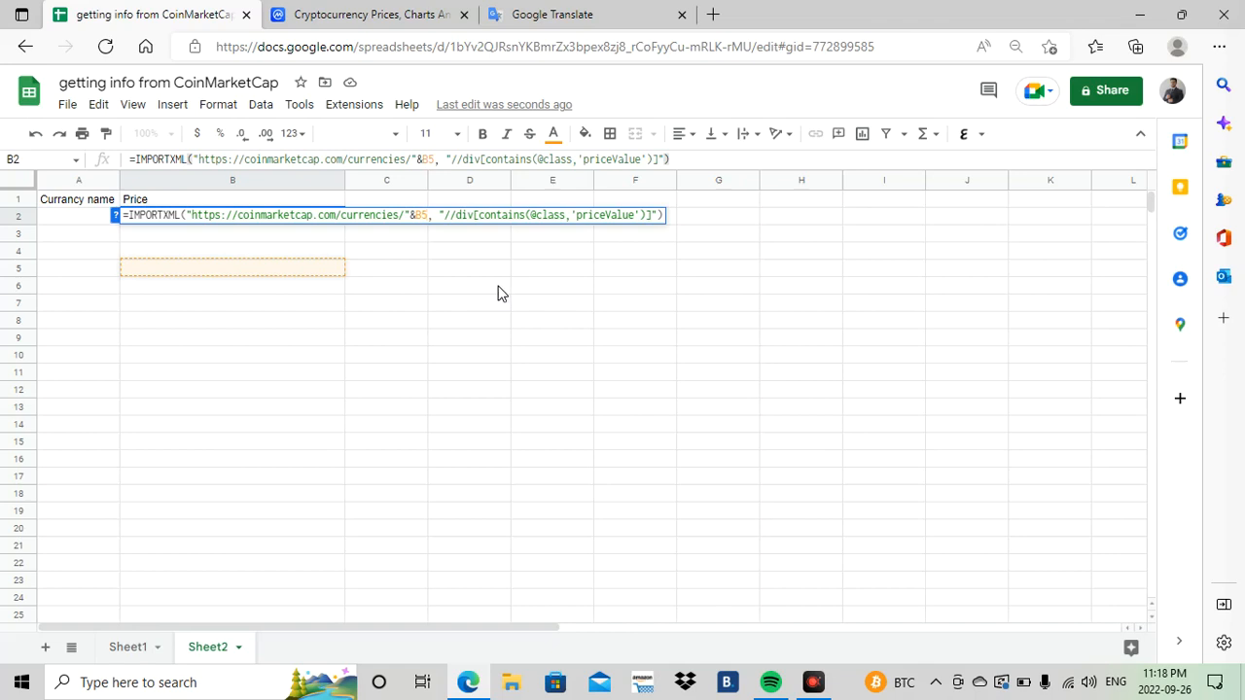
{"action": "key", "text": "BackSpace"}
{"action": "key", "text": "BackSpace"}
{"action": "type", "text": "a1"}
{"action": "key", "text": "Return"}
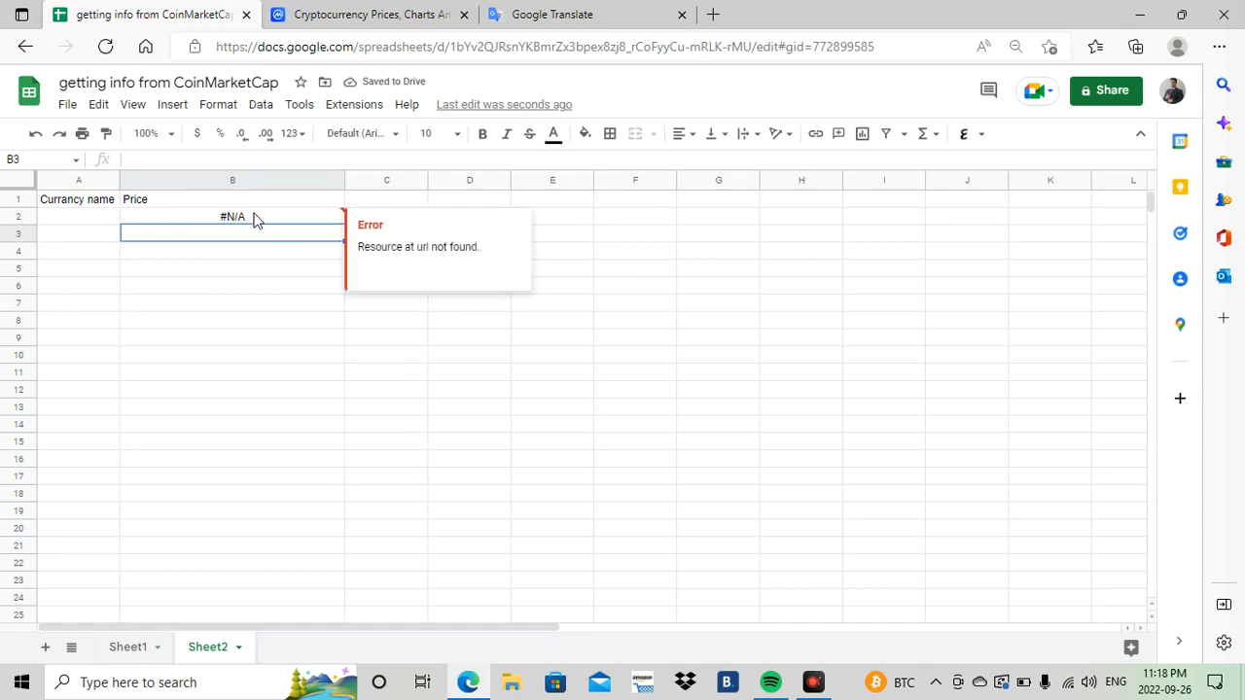
Enter "bitcoin" as the currency name in cell A2.
{"action": "left_click", "coordinate": [69, 217]}
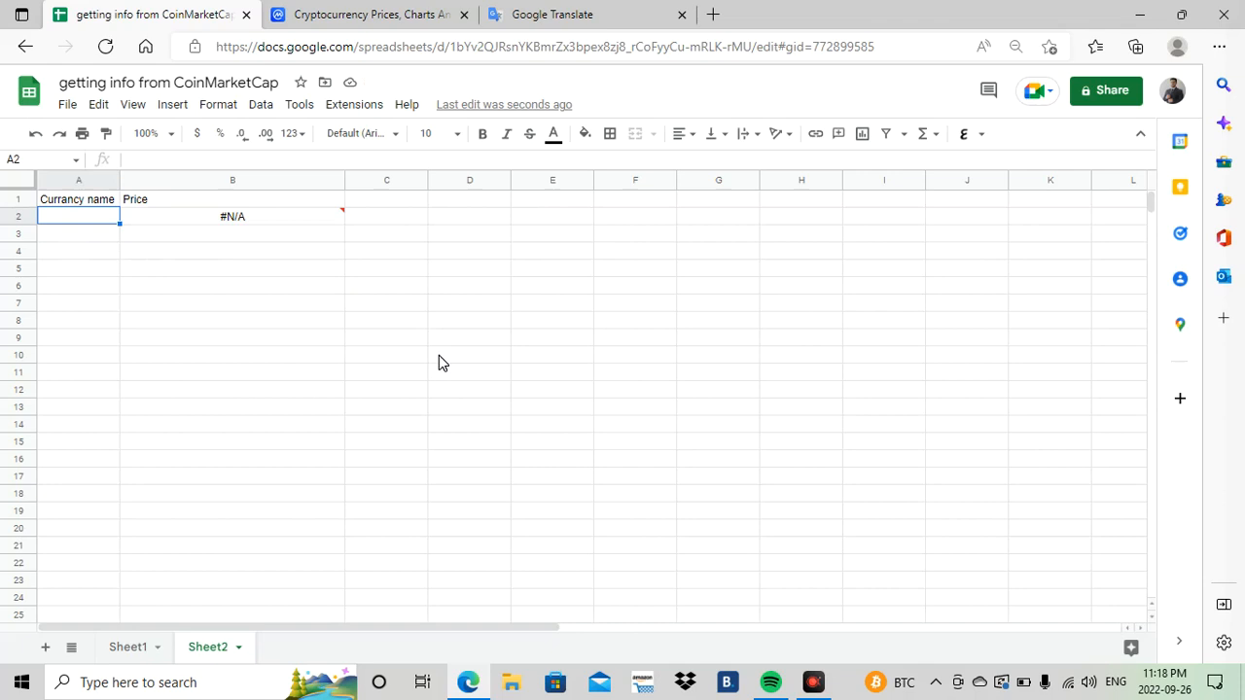
{"action": "type", "text": "bitcoin"}
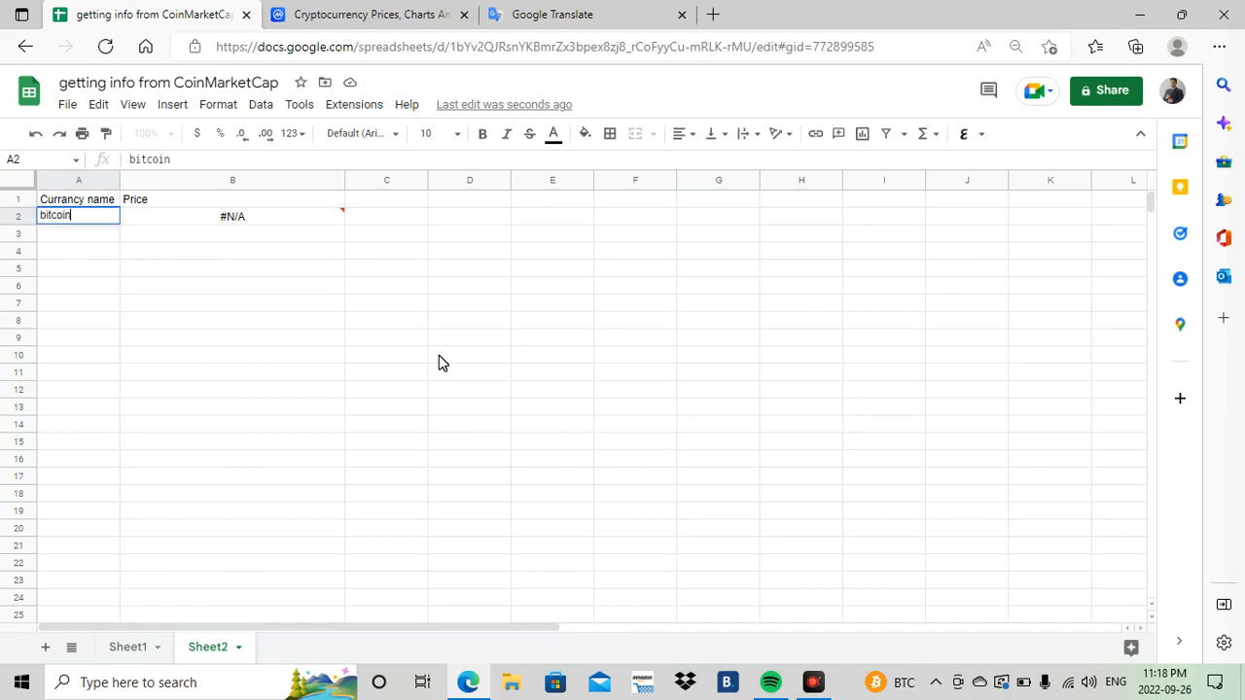
{"action": "key", "text": "Return"}
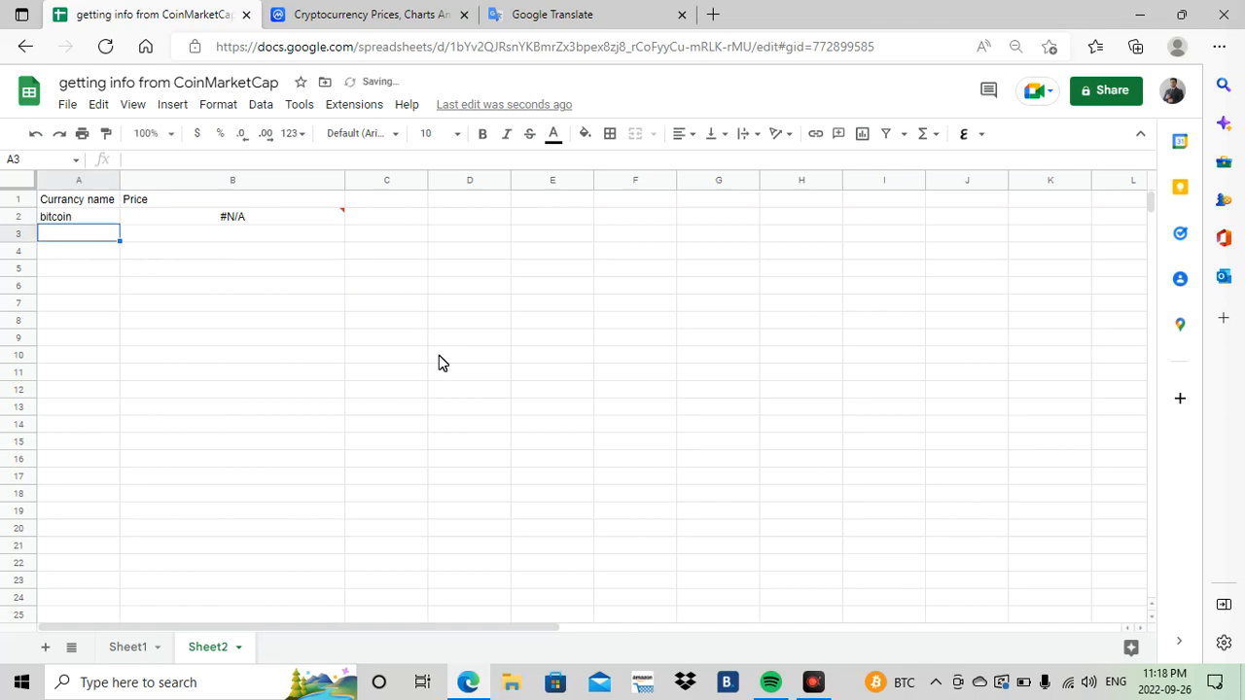
Correct the cell reference in B2's IMPORTXML formula to A2.
{"action": "left_click", "coordinate": [300, 219]}
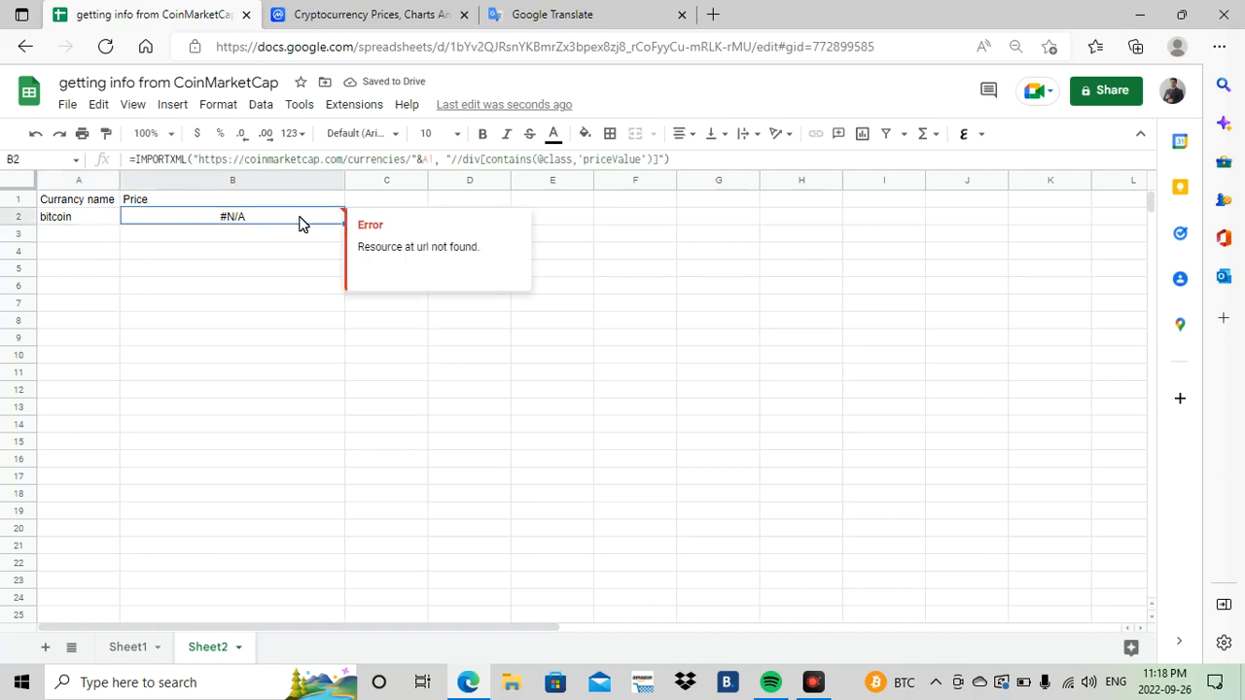
{"action": "double_click", "coordinate": [300, 222]}
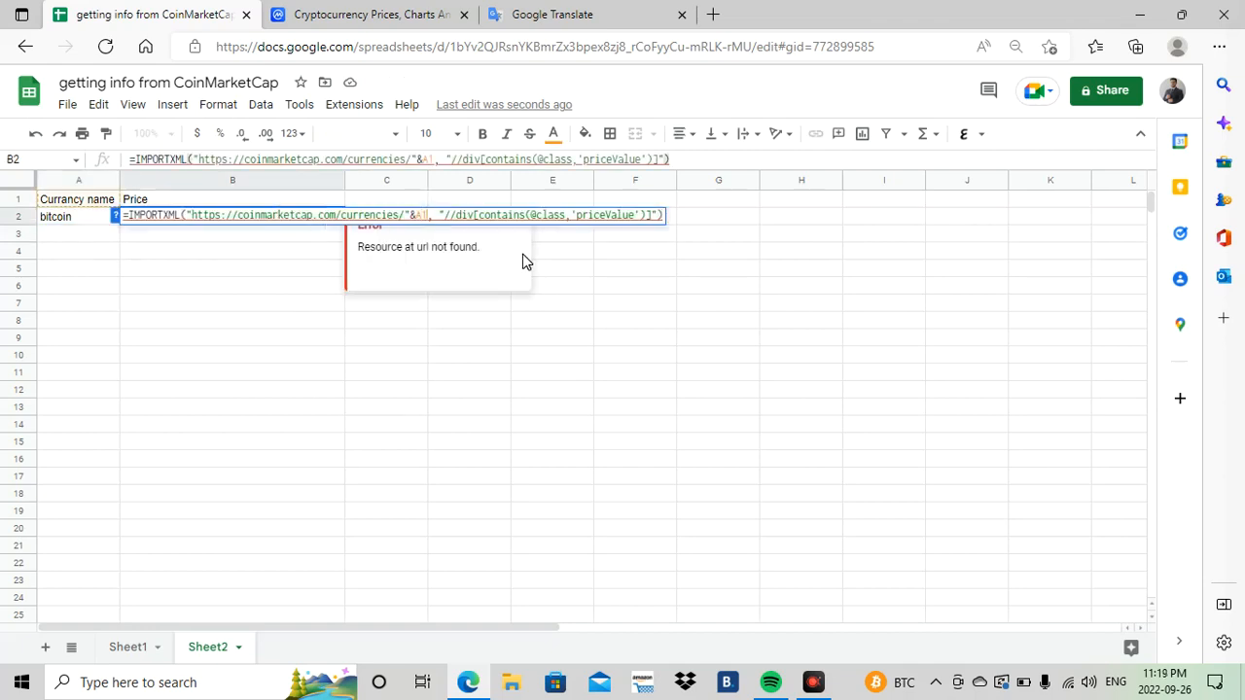
{"action": "key", "text": "BackSpace"}
{"action": "type", "text": "2"}
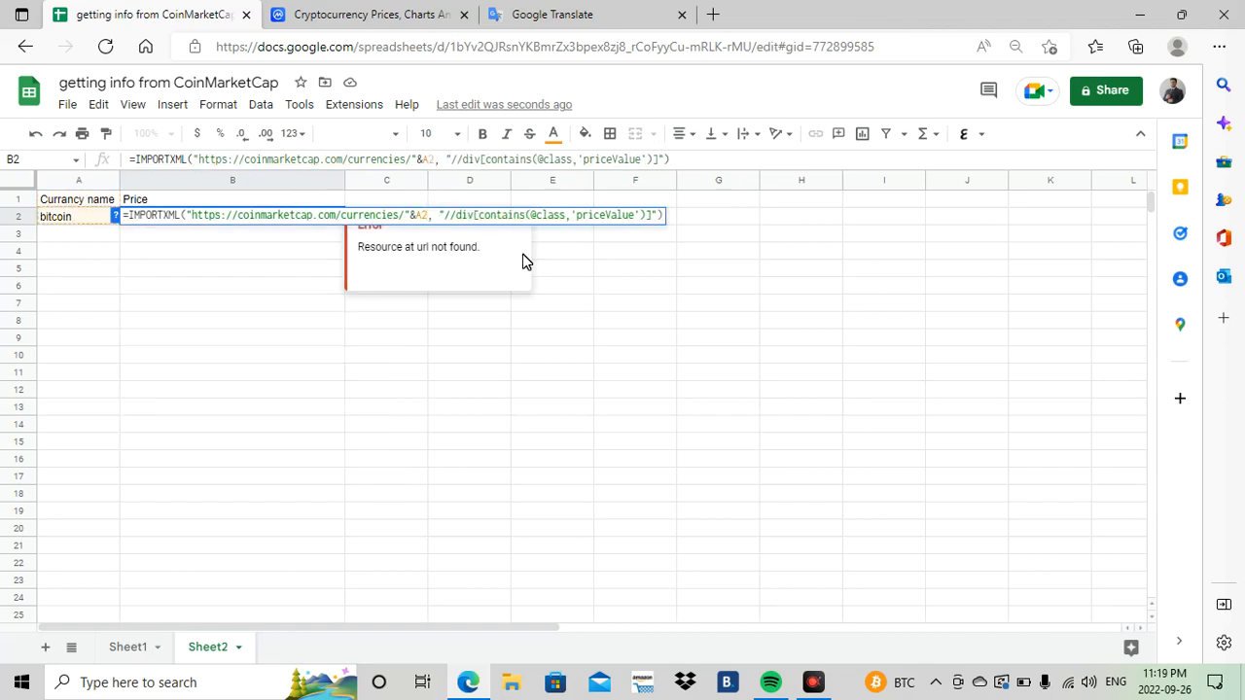
{"action": "key", "text": "Return"}
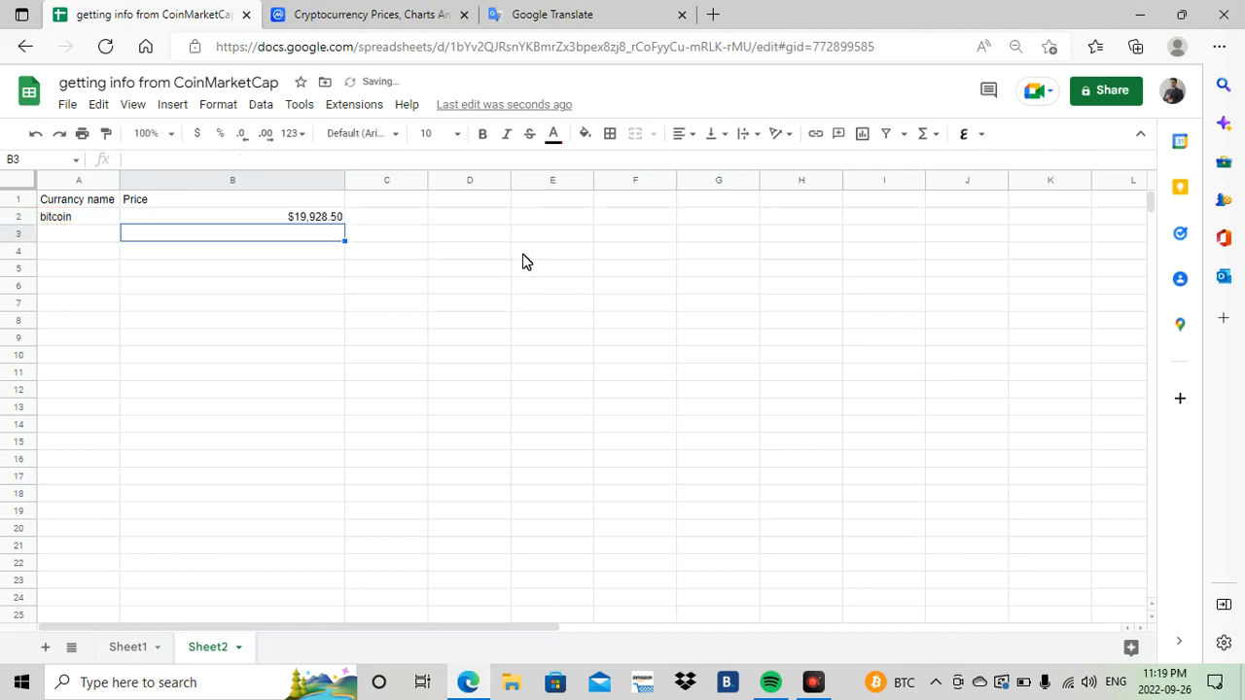
Check the current Bitcoin price on its CoinMarketCap page, and return to the spreadsheet.
{"action": "left_click", "coordinate": [380, 14]}
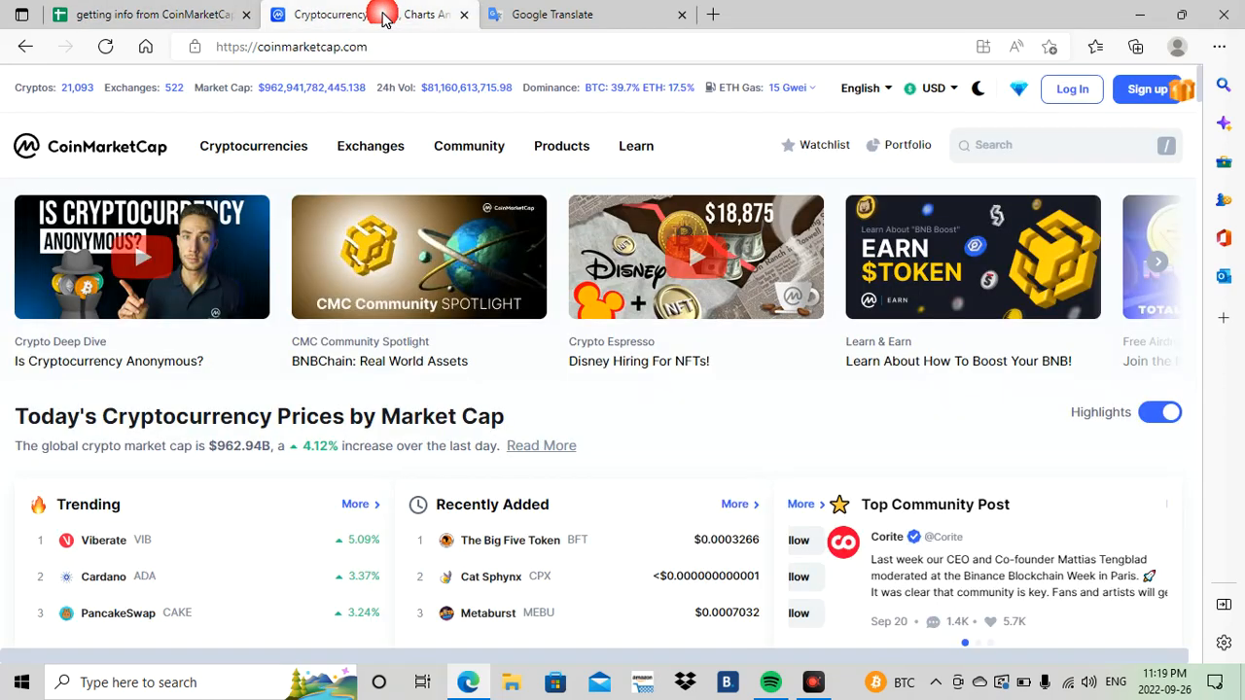
{"action": "scroll", "coordinate": [326, 522], "scroll_direction": "down", "scroll_amount": 2}
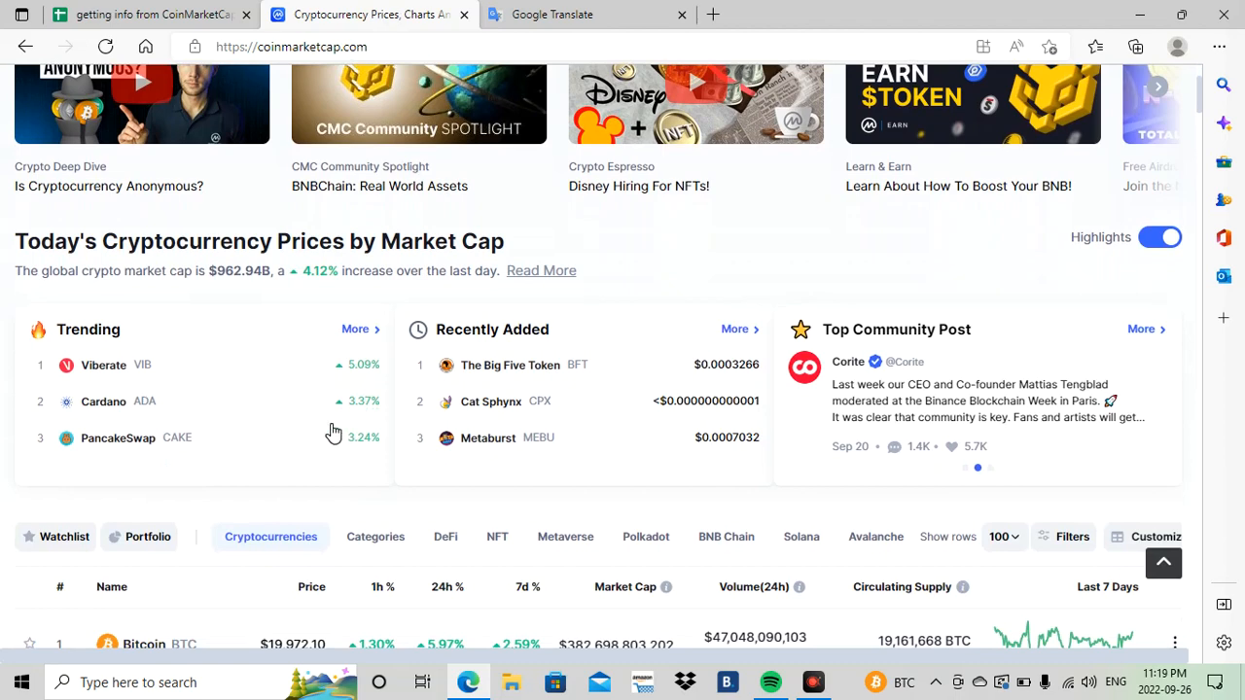
{"action": "scroll", "coordinate": [170, 494], "scroll_direction": "down", "scroll_amount": 3}
{"action": "left_click", "coordinate": [176, 394]}
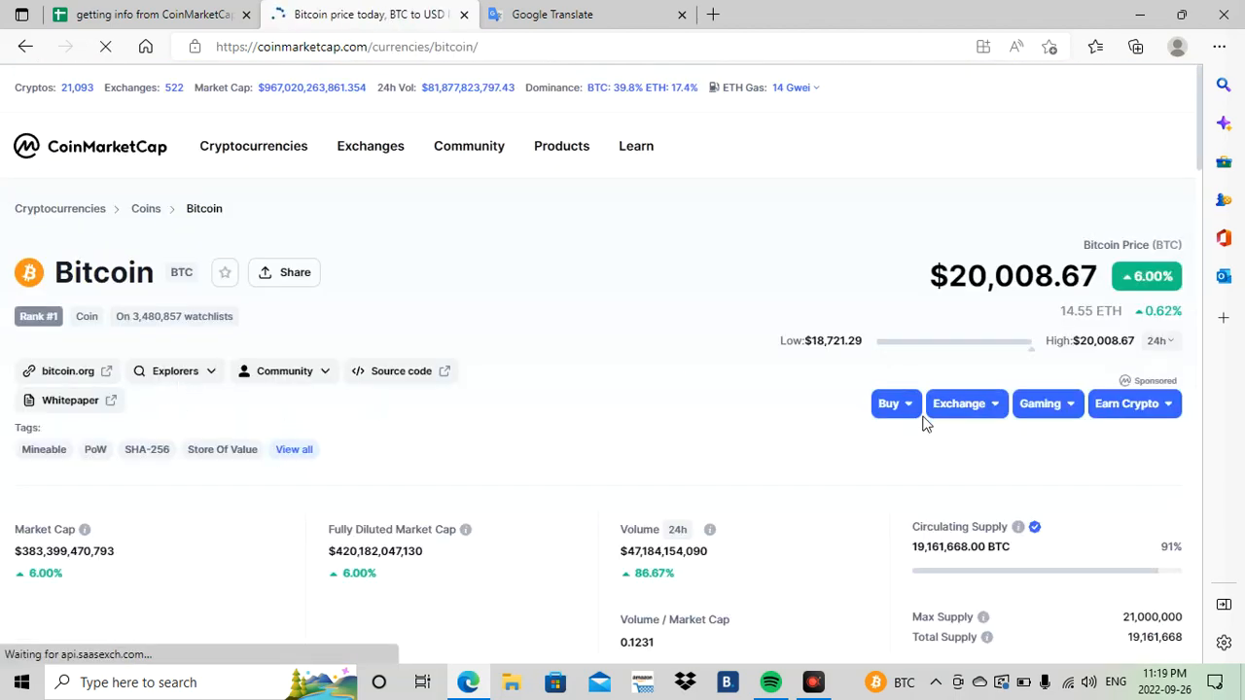
{"action": "left_click", "coordinate": [178, 16]}
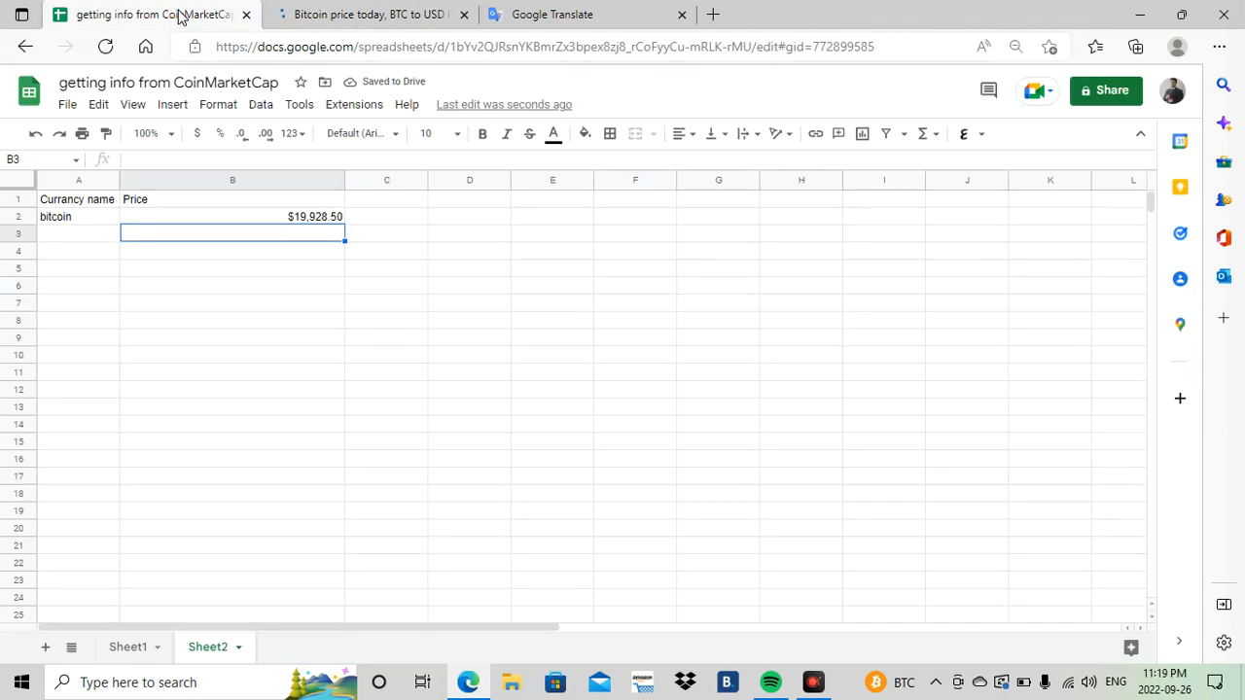
Compare the live Bitcoin price on its CoinMarketCap page with the price in B2, and review the bitcoin row's name and formula.
{"action": "left_click", "coordinate": [357, 16]}
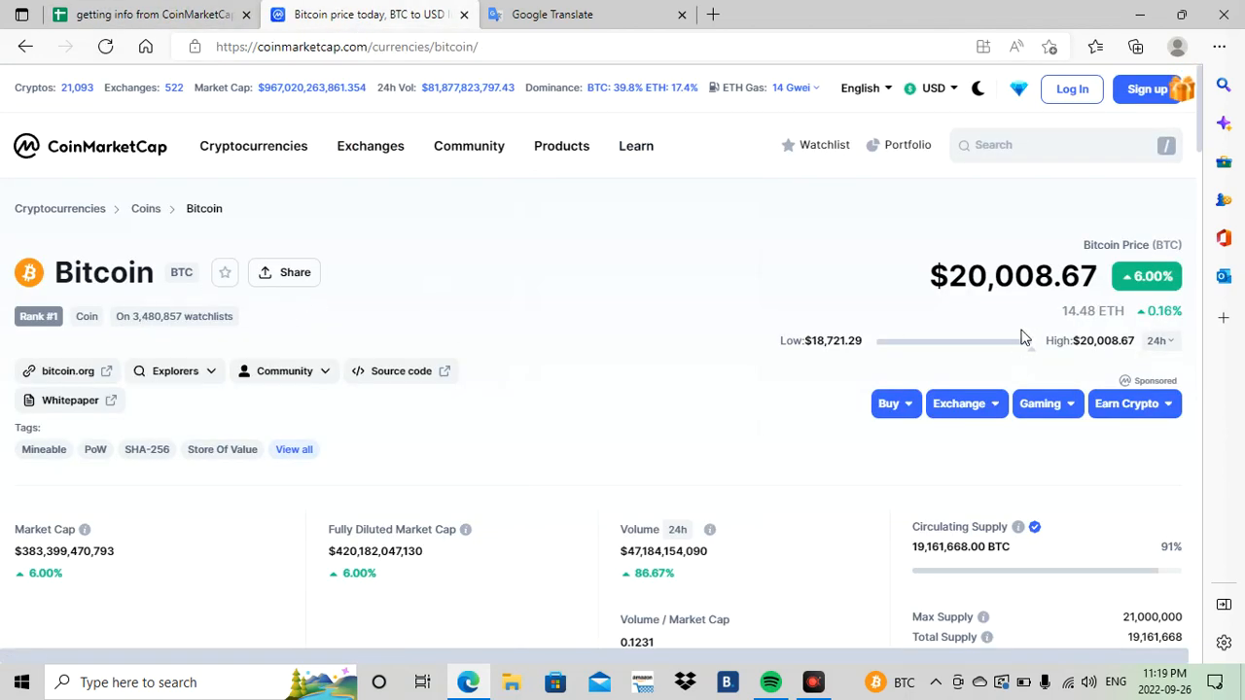
{"action": "triple_click", "coordinate": [1016, 293]}
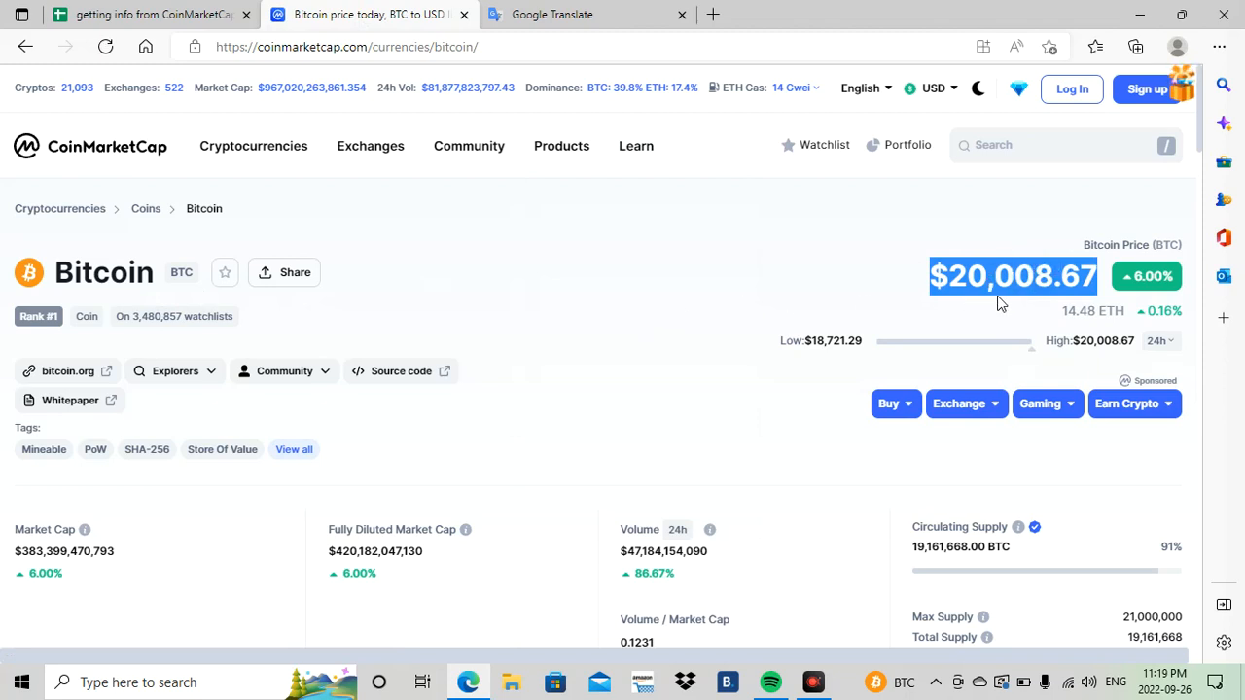
{"action": "left_click", "coordinate": [968, 290]}
{"action": "left_click", "coordinate": [195, 14]}
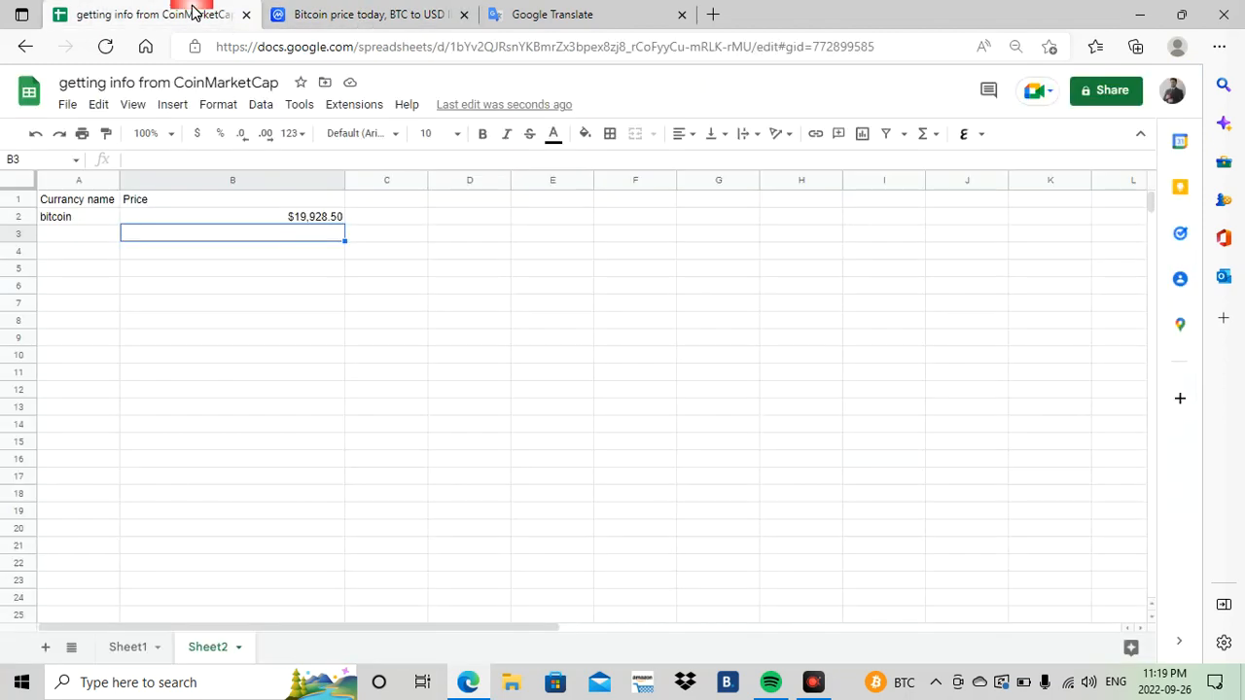
{"action": "left_click", "coordinate": [330, 222]}
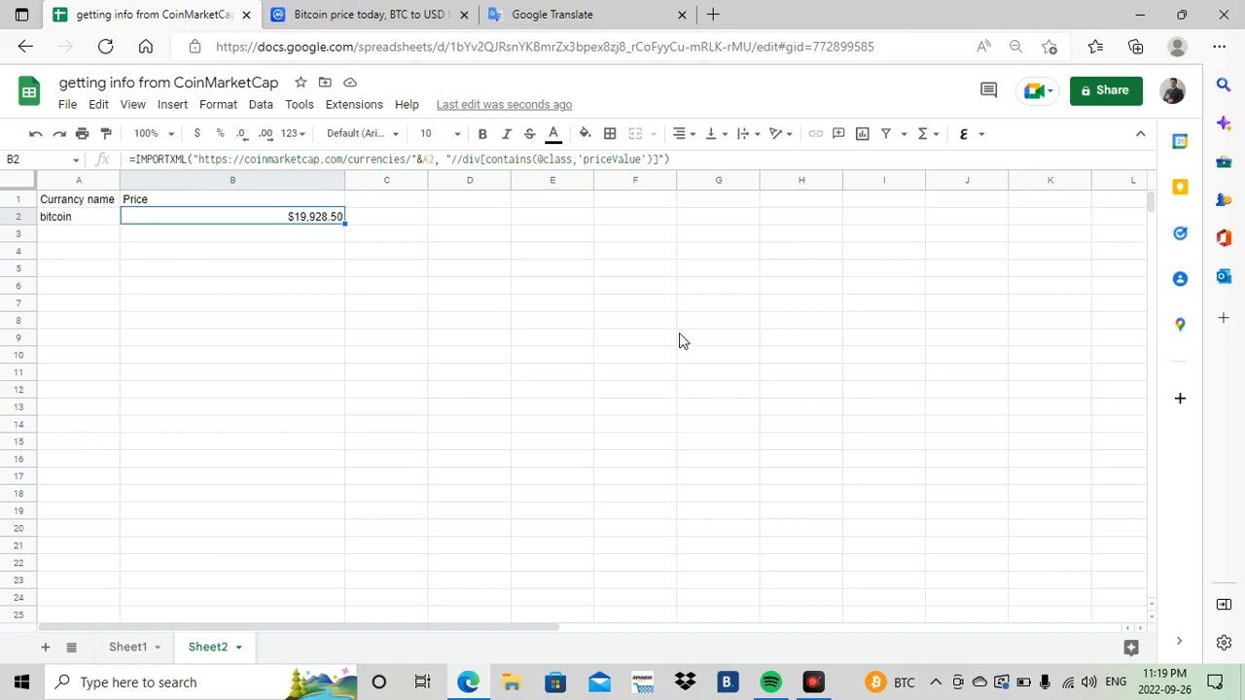
{"action": "left_click", "coordinate": [101, 237]}
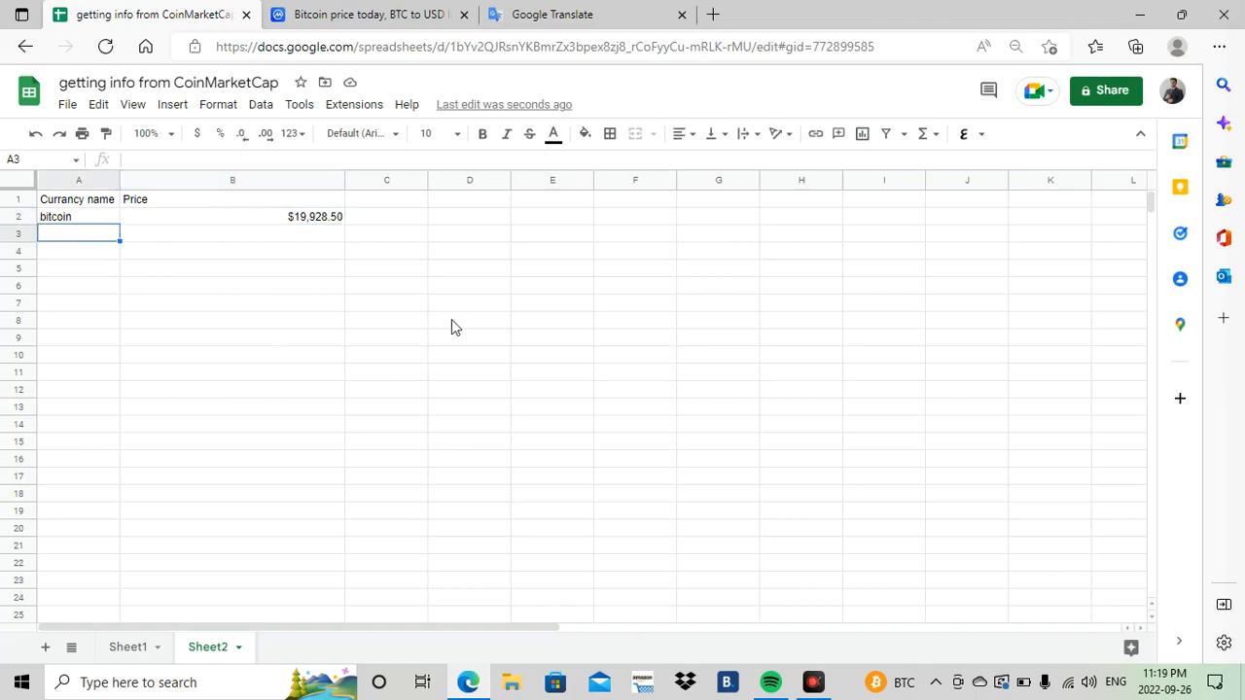
{"action": "left_click", "coordinate": [72, 217]}
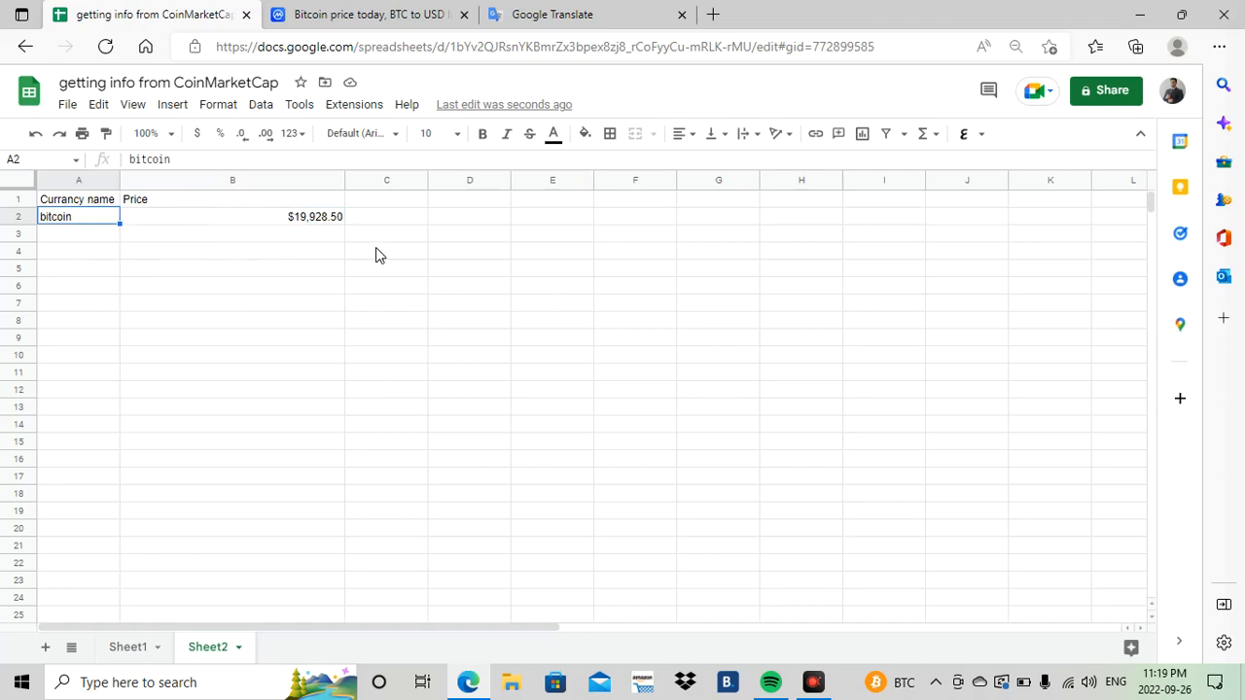
{"action": "left_click", "coordinate": [311, 221]}
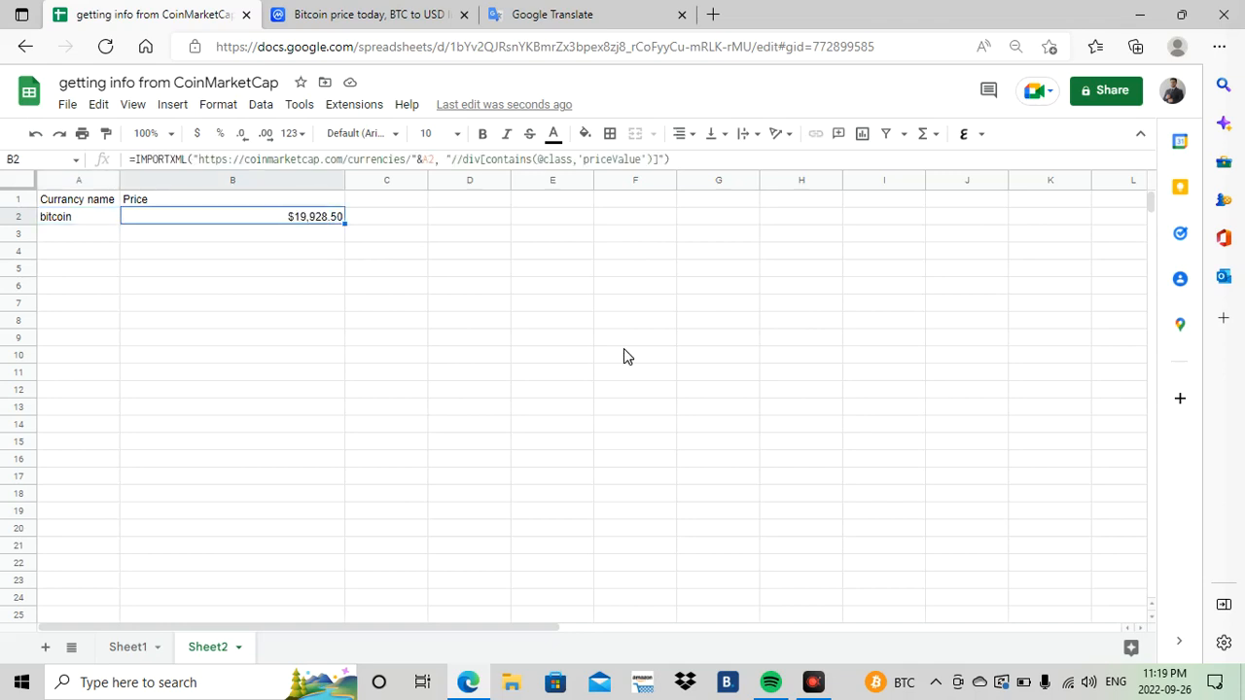
{"action": "left_click", "coordinate": [78, 203]}
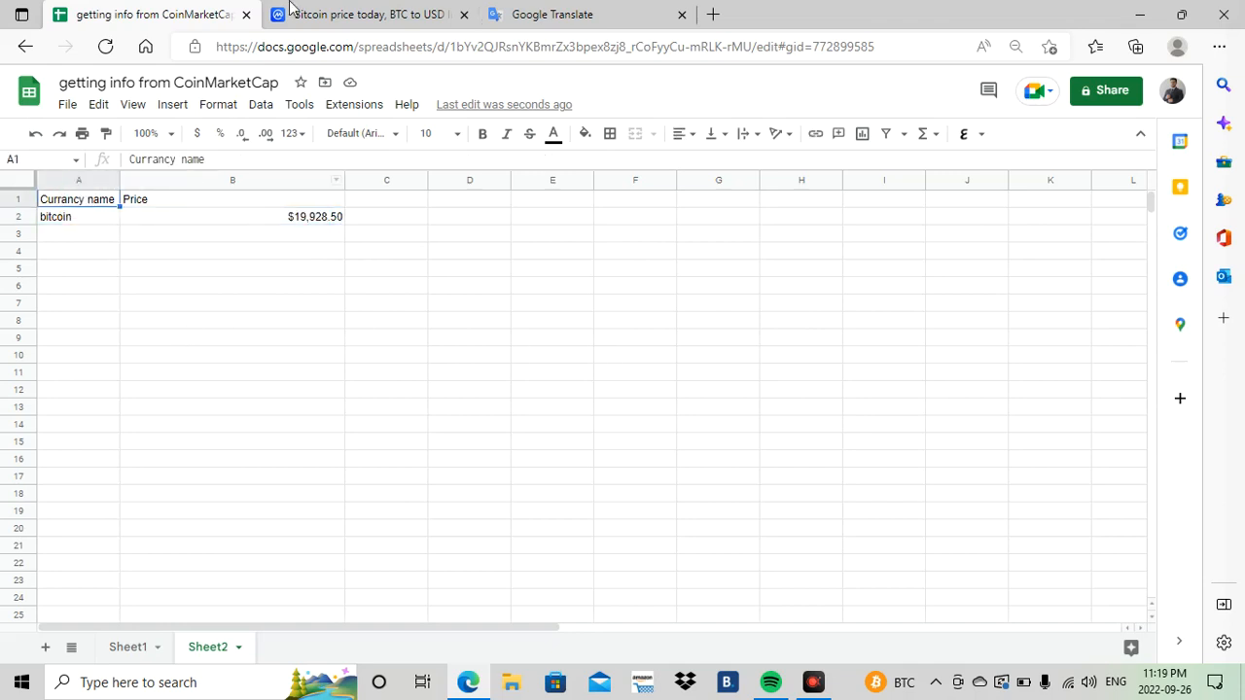
Recheck the Bitcoin price on CoinMarketCap against the imported value in cell B2.
{"action": "left_click", "coordinate": [331, 14]}
{"action": "double_click", "coordinate": [1029, 276]}
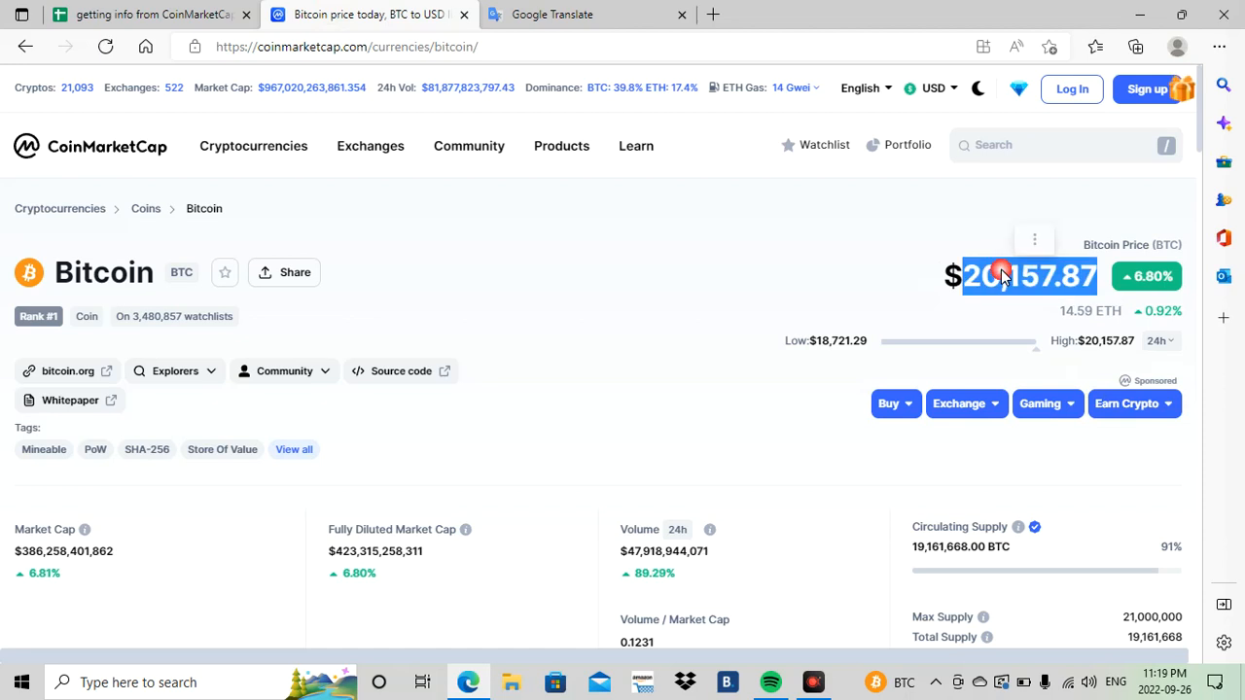
{"action": "left_click", "coordinate": [194, 12]}
{"action": "left_click", "coordinate": [301, 218]}
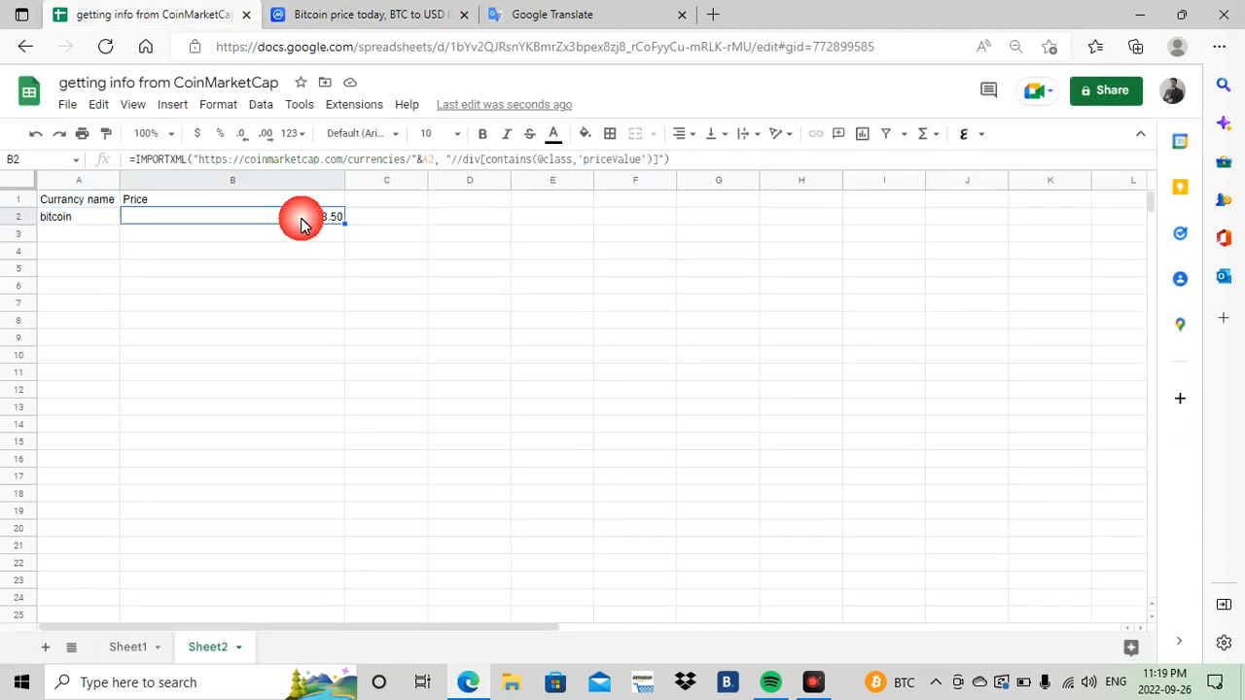
{"action": "left_click", "coordinate": [337, 283]}
{"action": "left_click", "coordinate": [526, 357]}
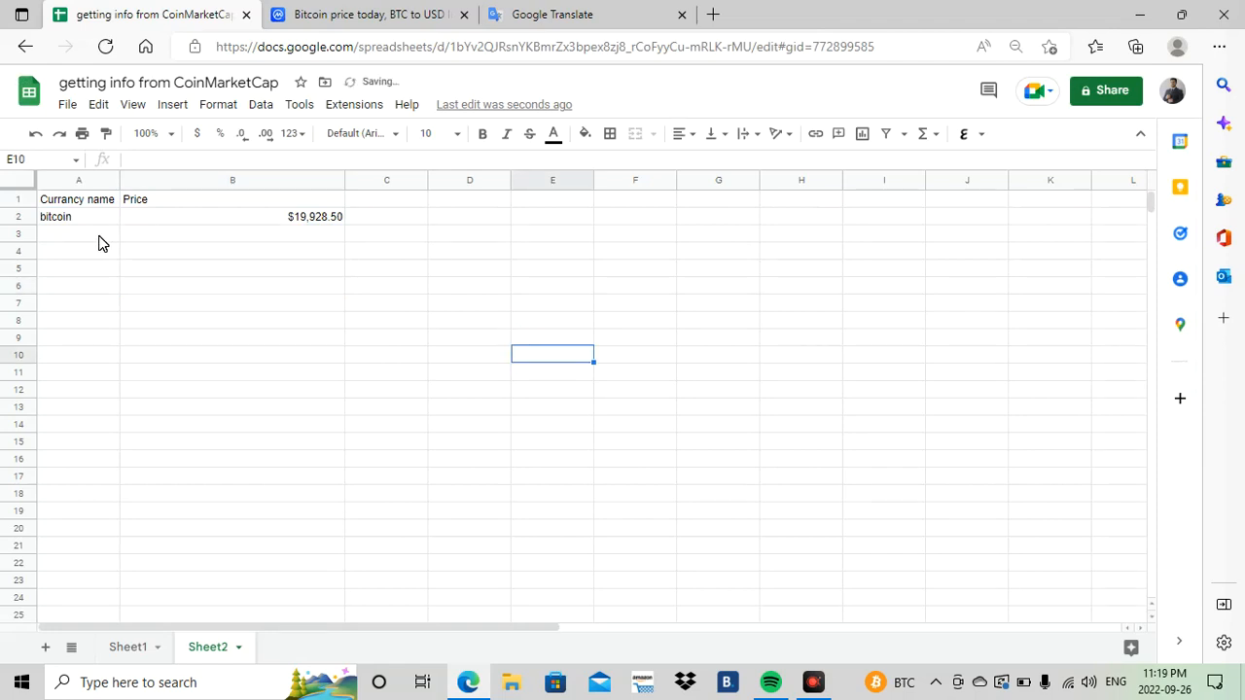
Enter "shib-inu" as the next currency name in cell A3.
{"action": "left_click", "coordinate": [99, 233]}
{"action": "left_click", "coordinate": [233, 239]}
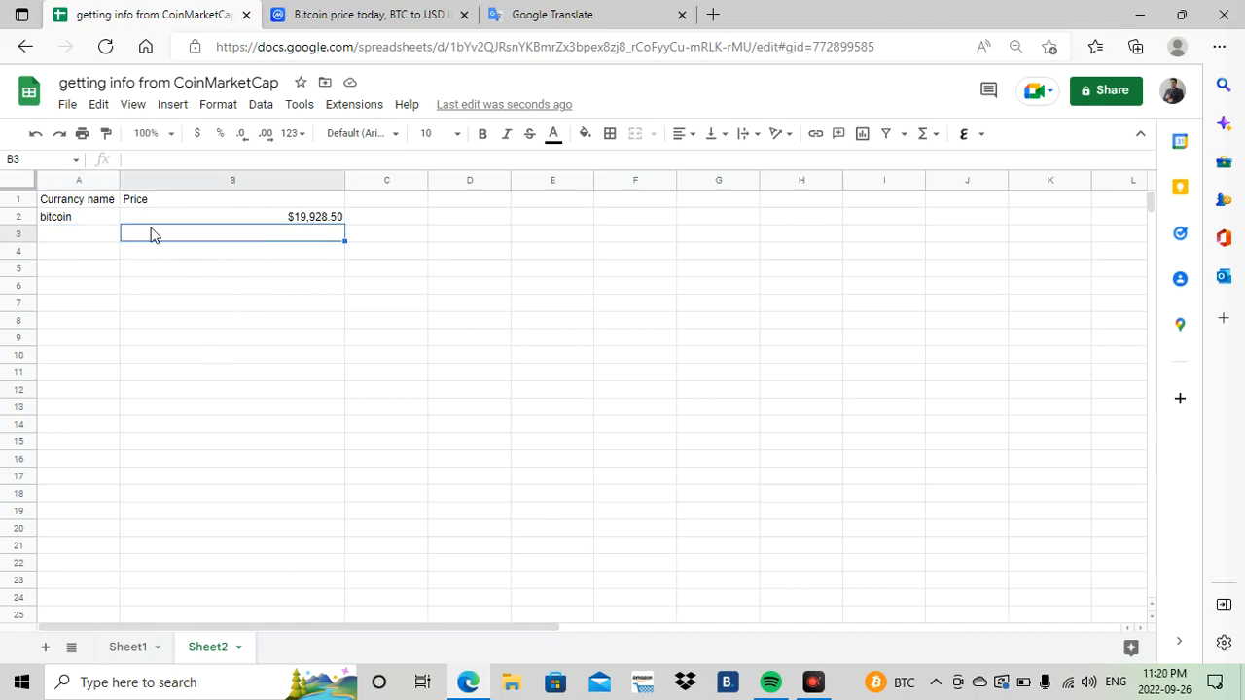
{"action": "left_click", "coordinate": [75, 231]}
{"action": "type", "text": "shib-"}
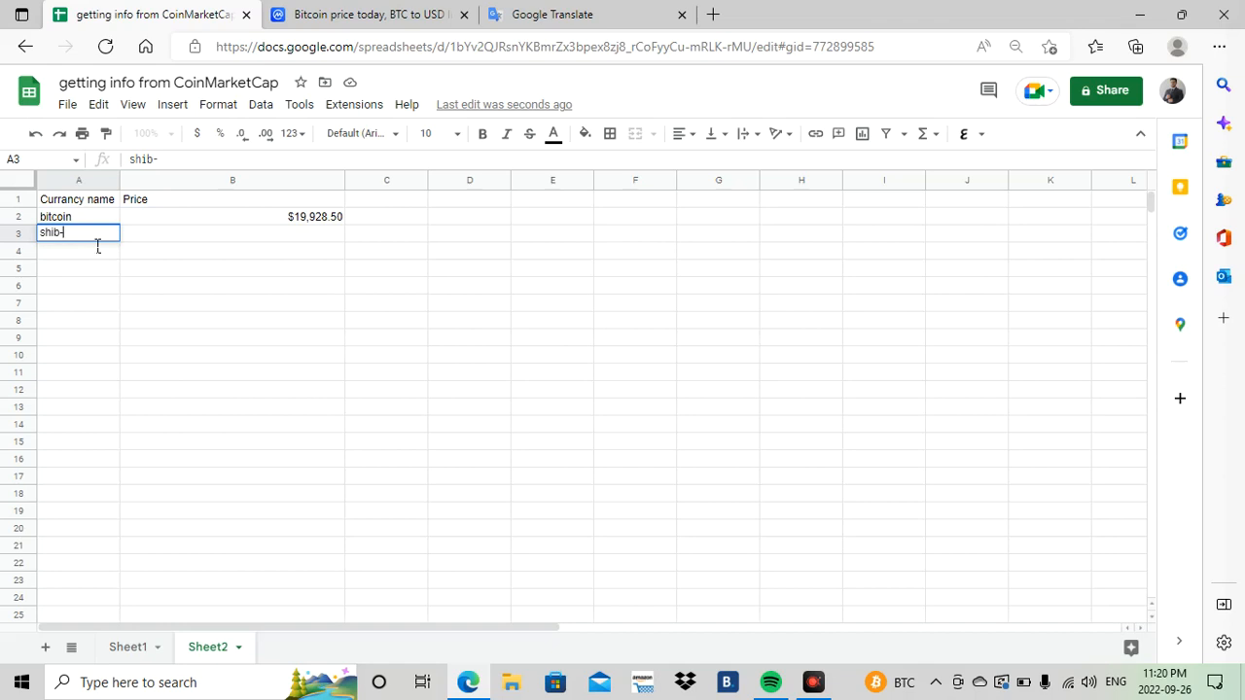
{"action": "type", "text": "inu"}
{"action": "key", "text": "Return"}
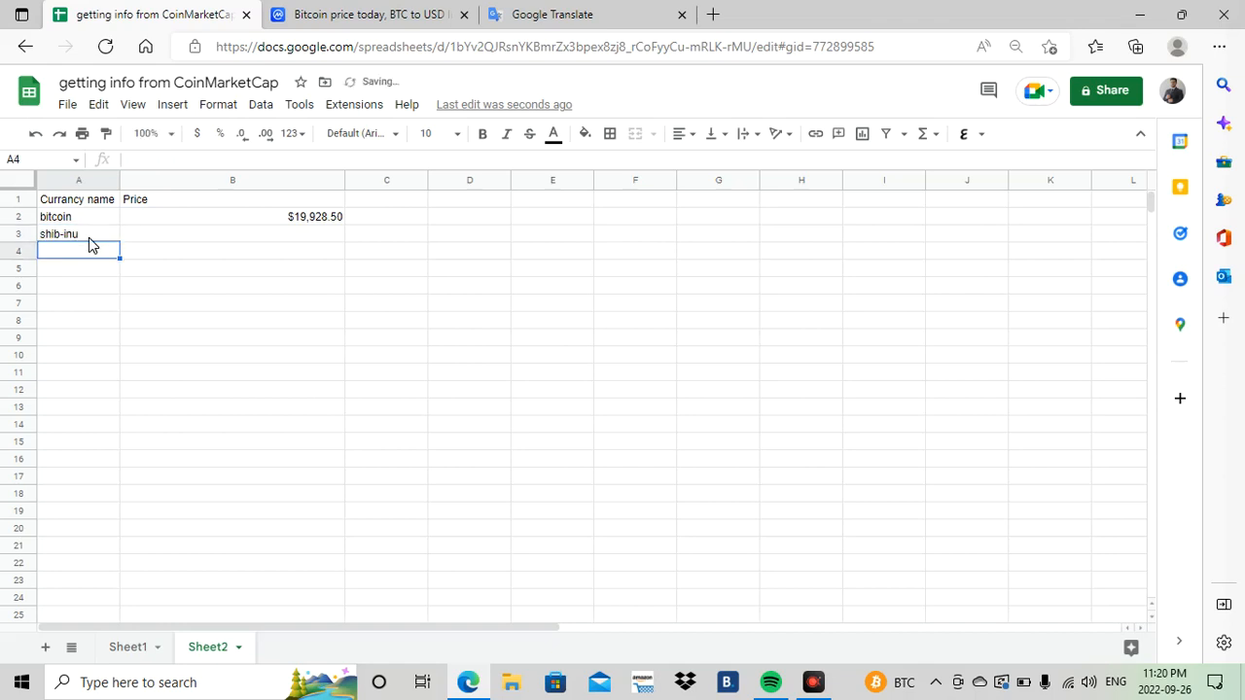
Fill the IMPORTXML formula from B2 down into B3 and inspect its cell reference.
{"action": "left_click", "coordinate": [207, 238]}
{"action": "left_click", "coordinate": [315, 225]}
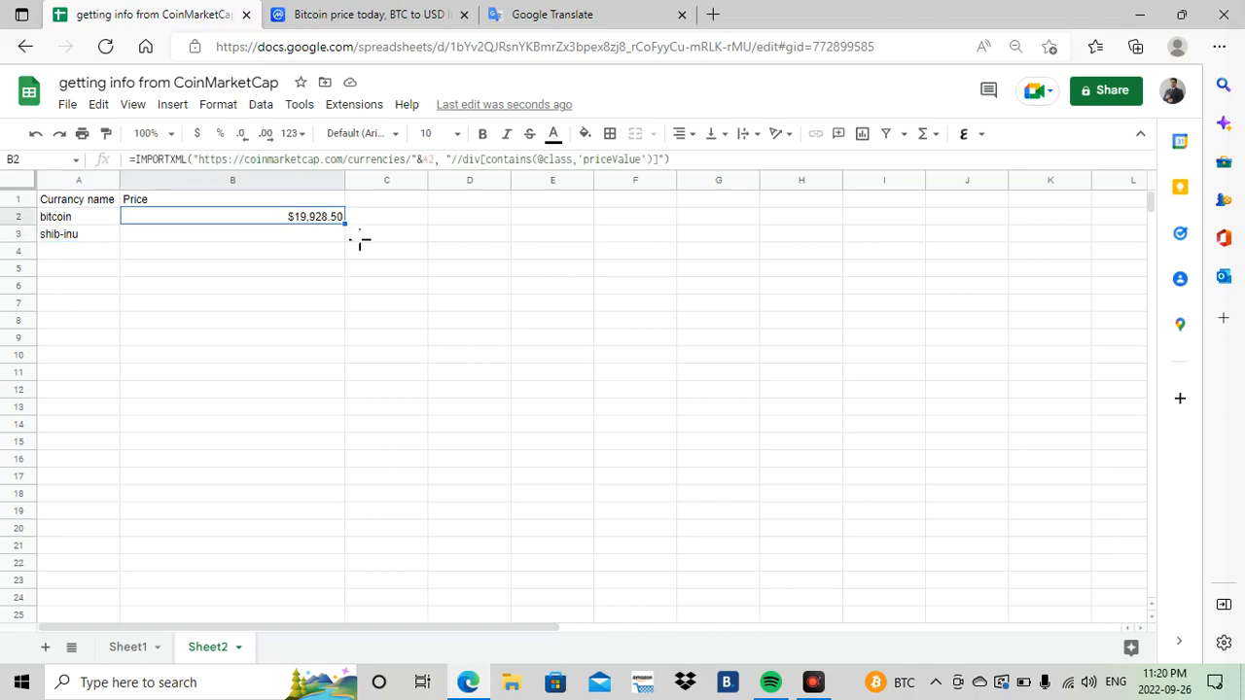
{"action": "left_click_drag", "start_coordinate": [345, 225], "coordinate": [355, 239]}
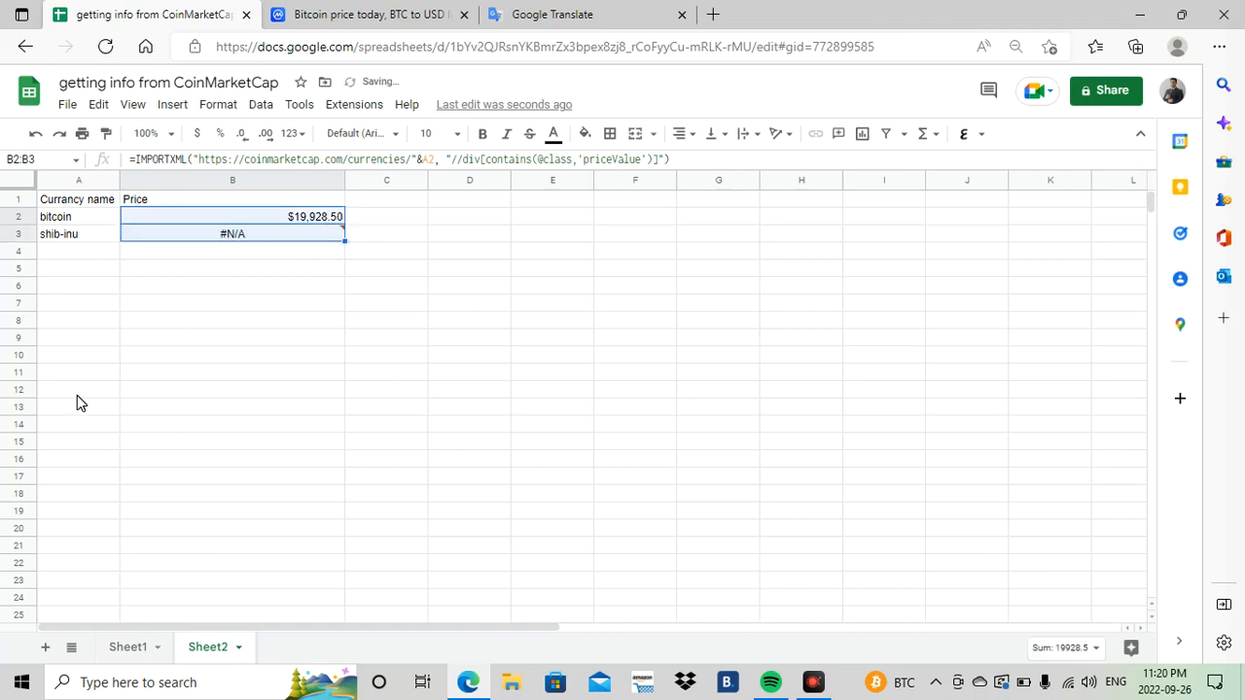
{"action": "left_click", "coordinate": [239, 235]}
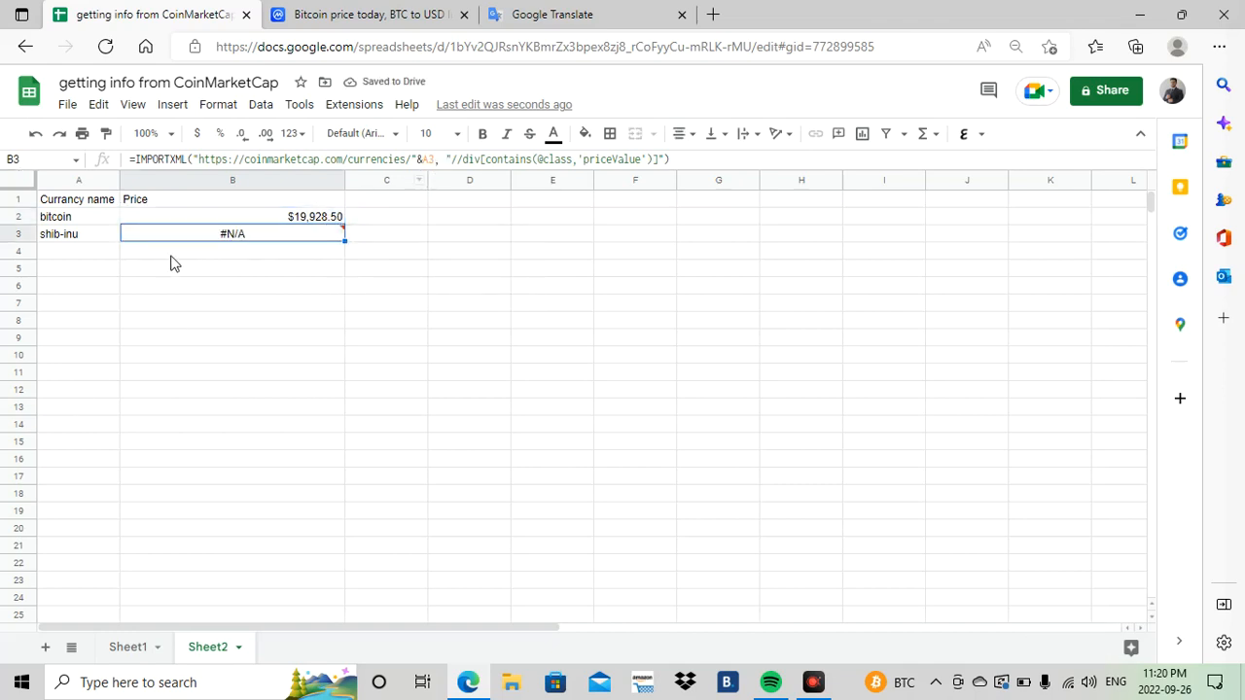
Correct the currency name in A3 to "shiba-inu".
{"action": "left_click", "coordinate": [83, 241]}
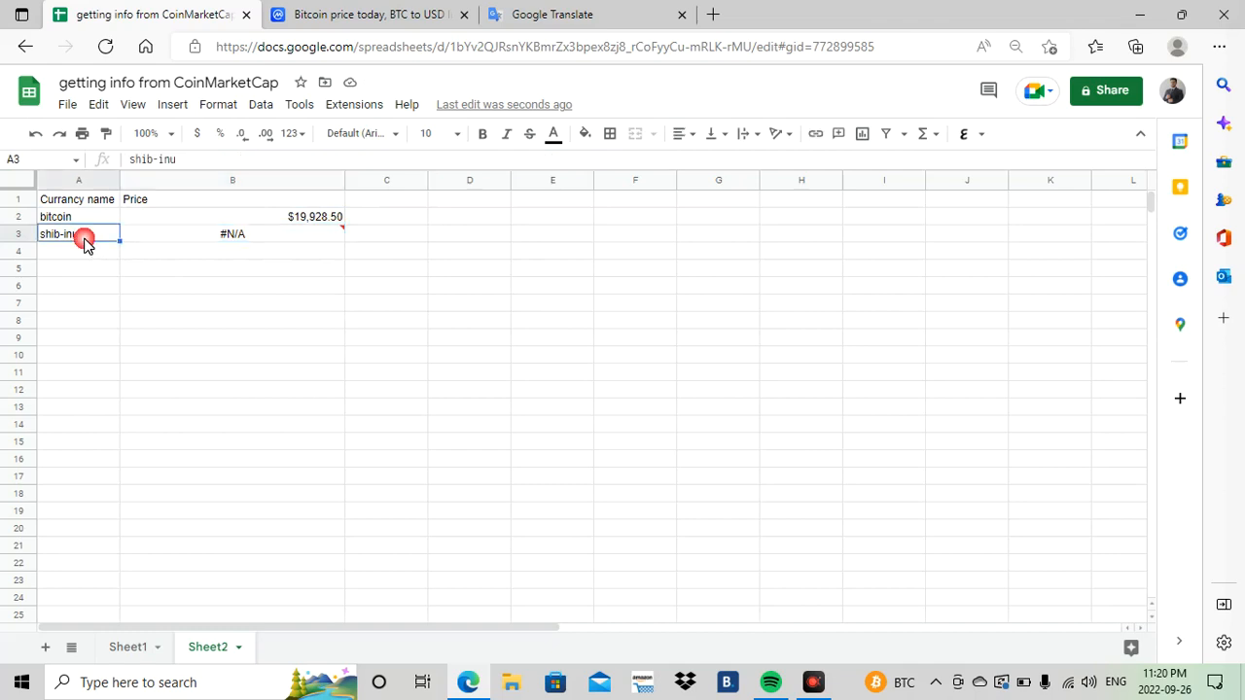
{"action": "double_click", "coordinate": [64, 241]}
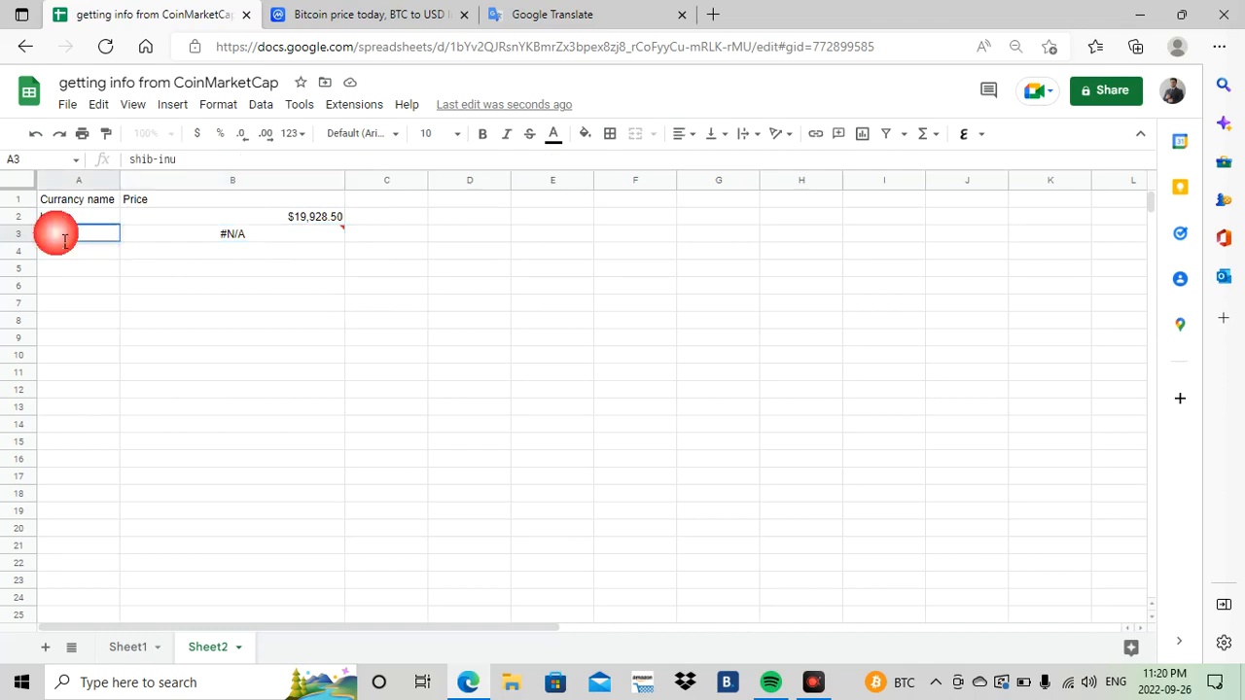
{"action": "left_click", "coordinate": [60, 236]}
{"action": "type", "text": "z"}
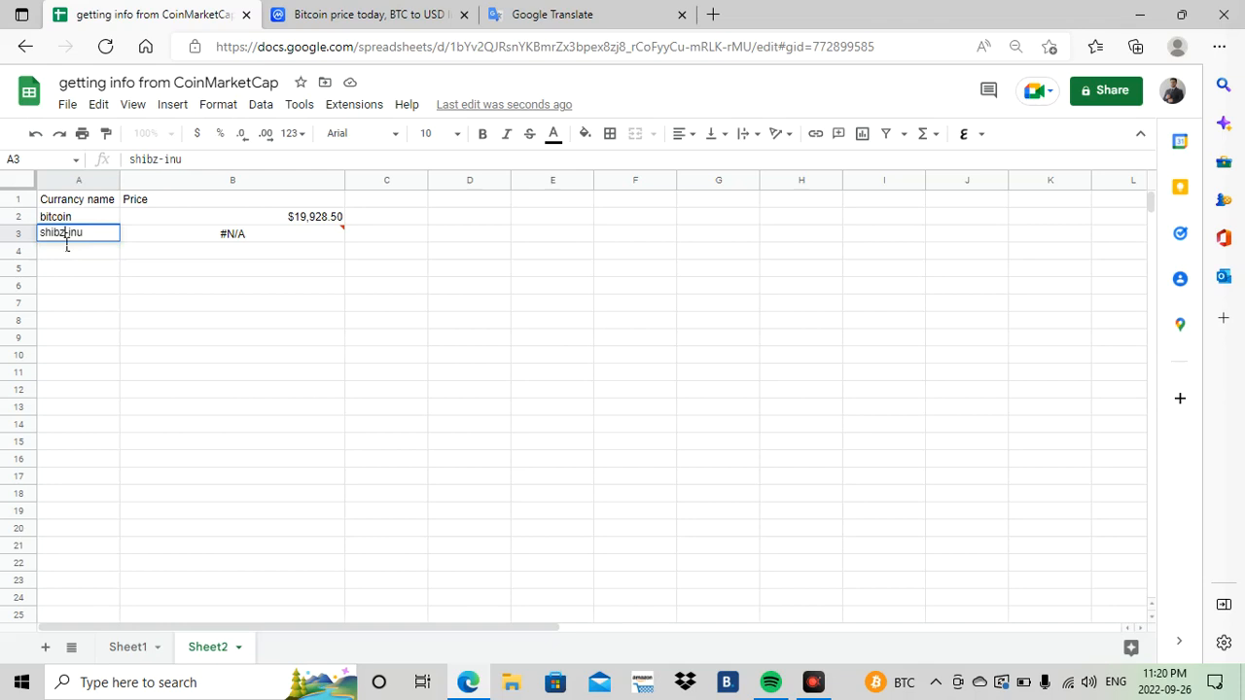
{"action": "key", "text": "BackSpace"}
{"action": "type", "text": "a"}
{"action": "key", "text": "Return"}
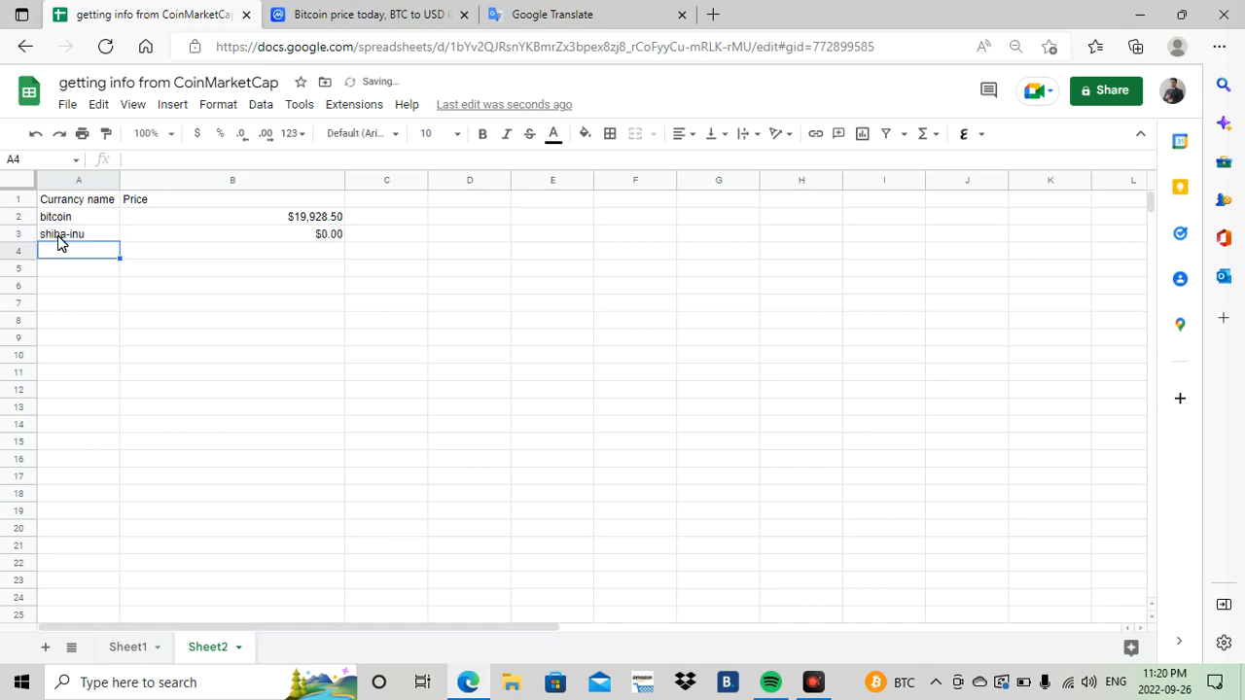
Fill the price formula from B3 down into B4 and enter "ethereum" as the currency name in A4.
{"action": "left_click", "coordinate": [331, 243]}
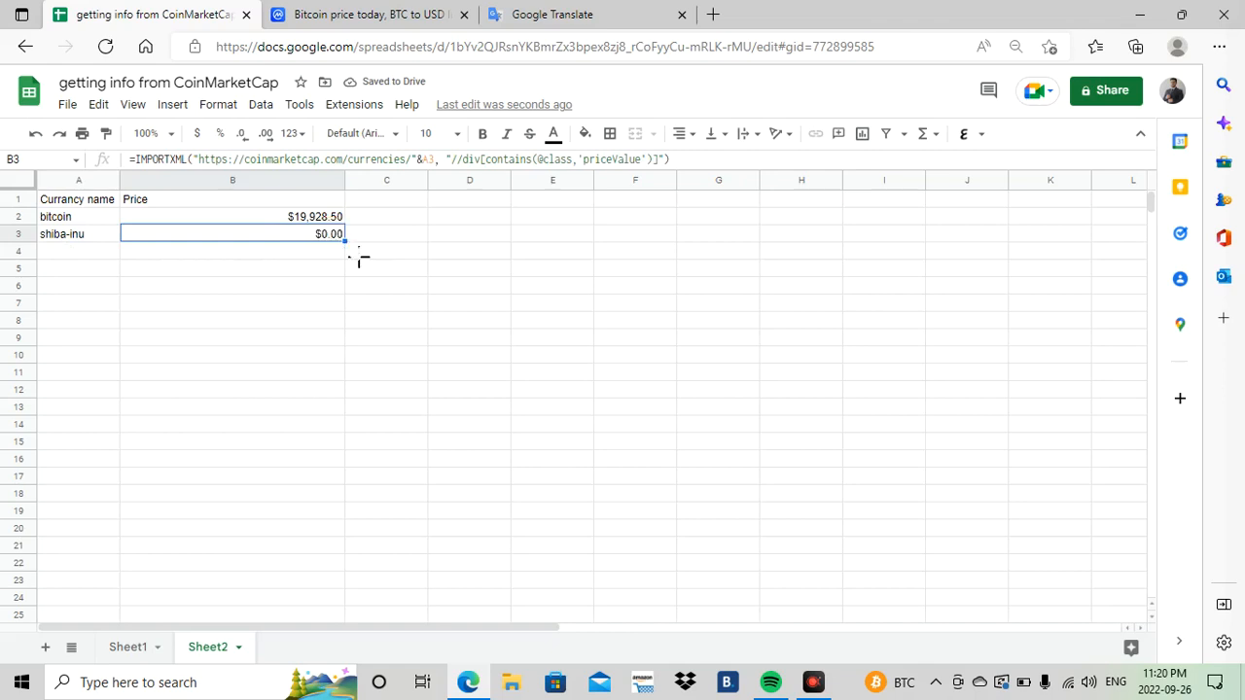
{"action": "left_click_drag", "start_coordinate": [345, 241], "coordinate": [234, 255]}
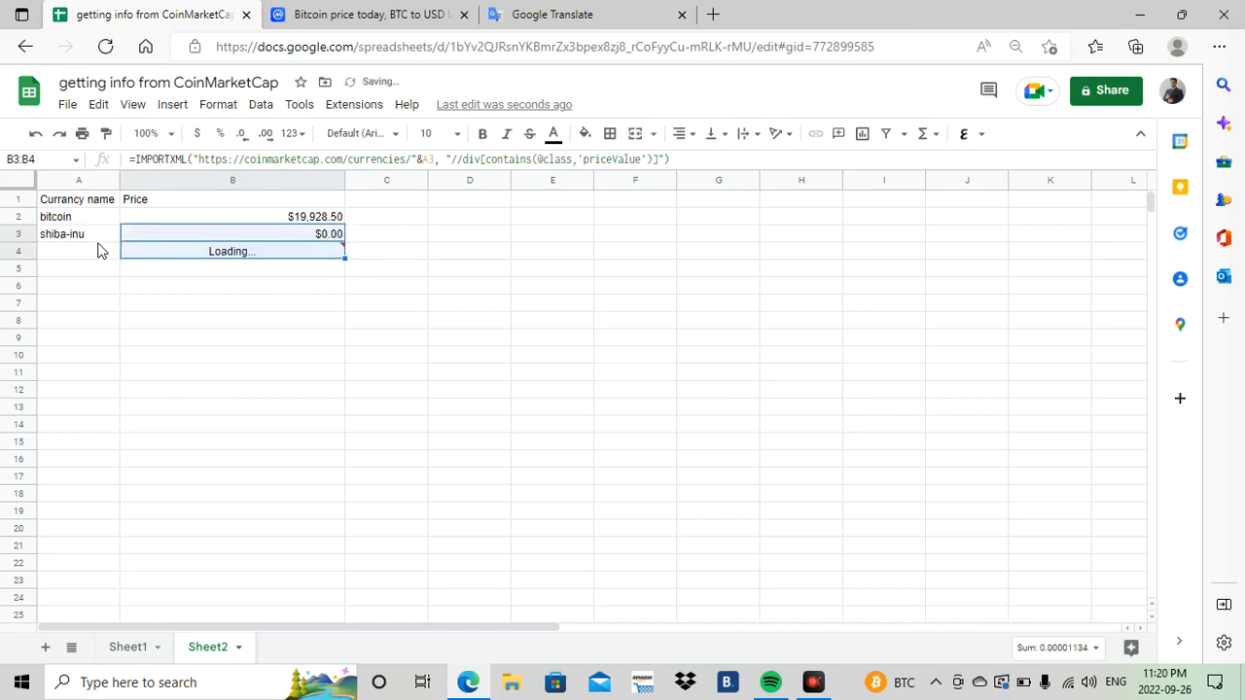
{"action": "left_click", "coordinate": [81, 257]}
{"action": "type", "text": "e"}
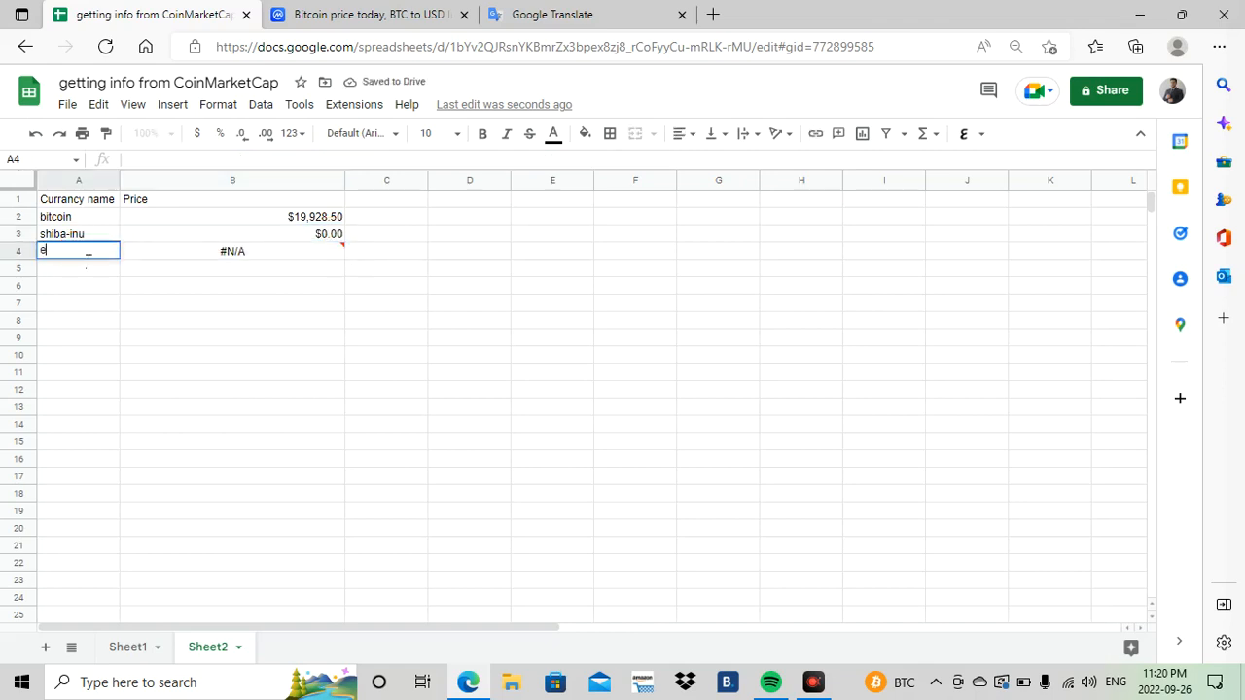
{"action": "type", "text": "thereum"}
{"action": "key", "text": "Return"}
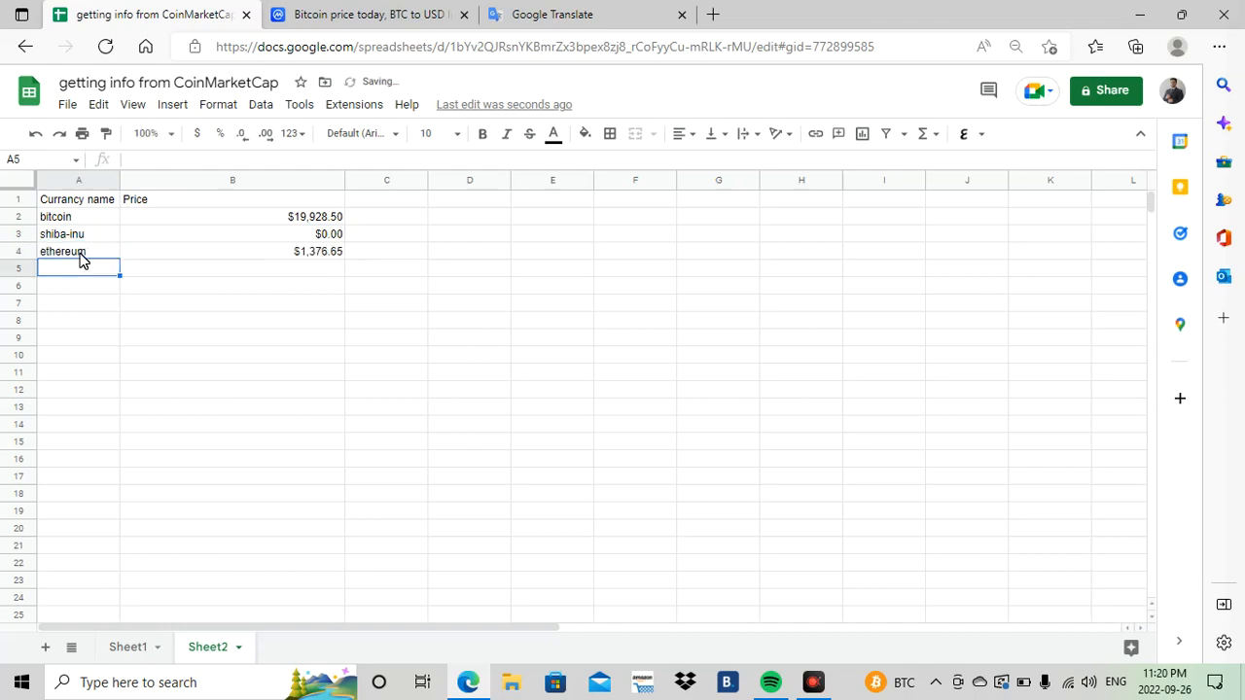
Compare the price in B4 with the live price on CoinMarketCap's Ethereum page, and return to the spreadsheet.
{"action": "left_click", "coordinate": [324, 255]}
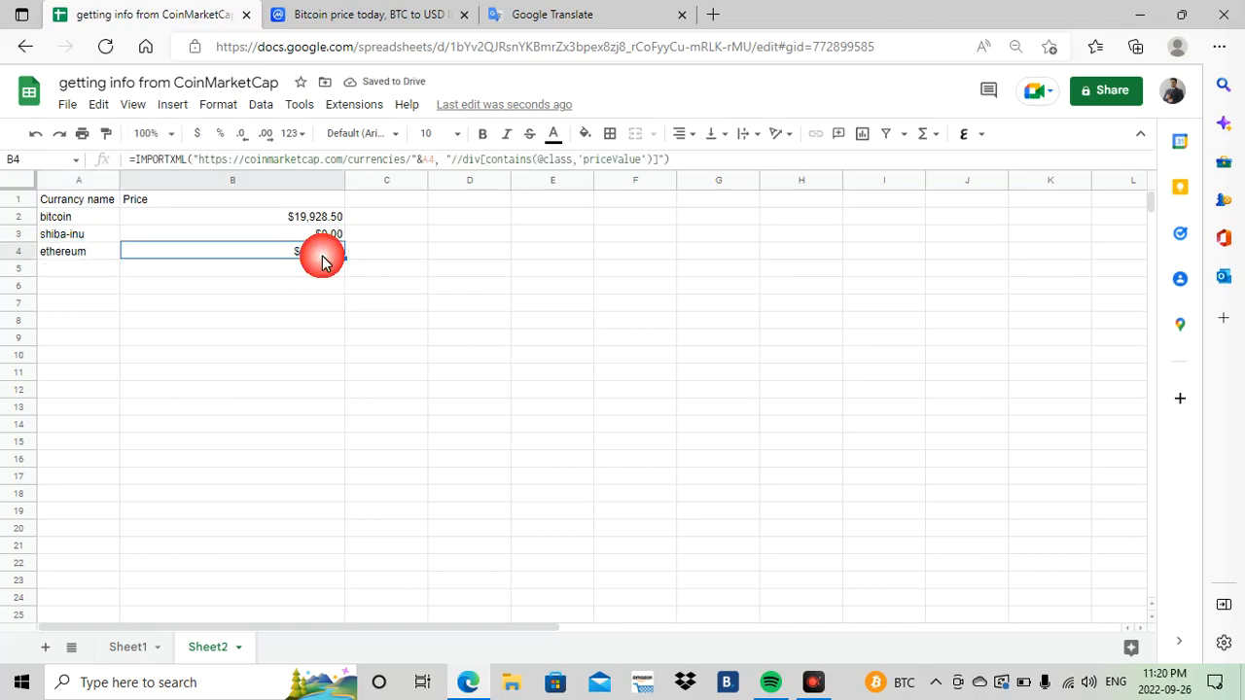
{"action": "left_click", "coordinate": [360, 14]}
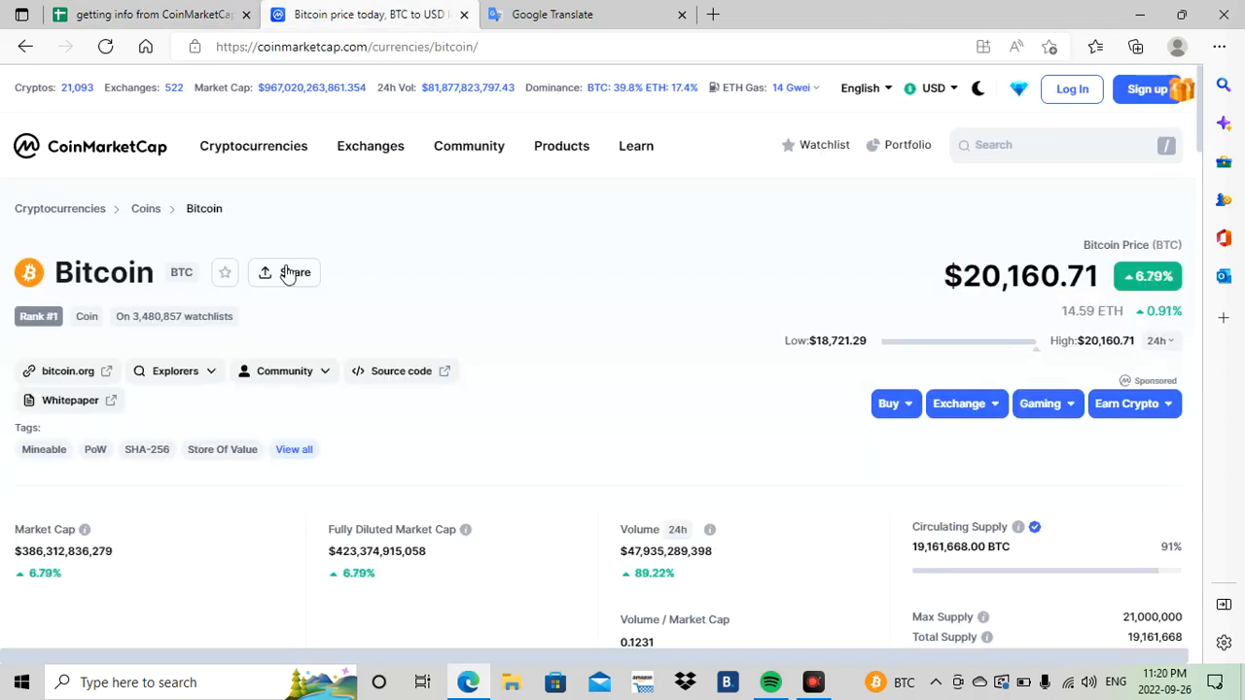
{"action": "left_click", "coordinate": [27, 49]}
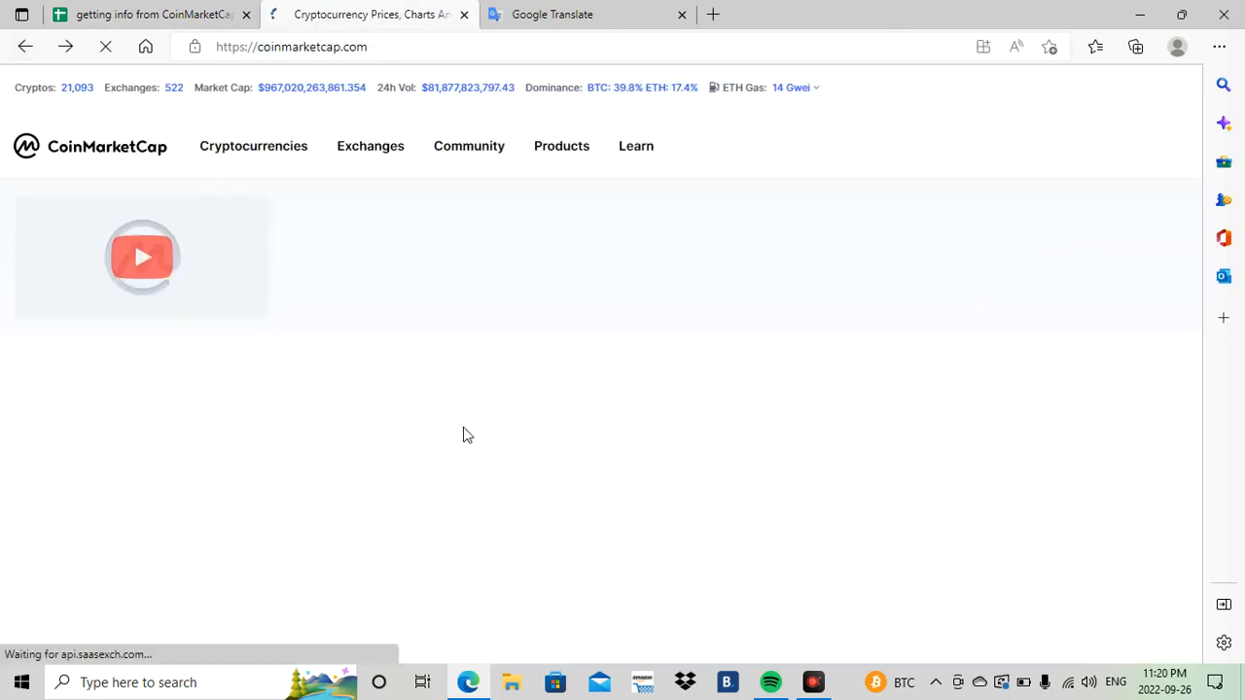
{"action": "left_click", "coordinate": [158, 352]}
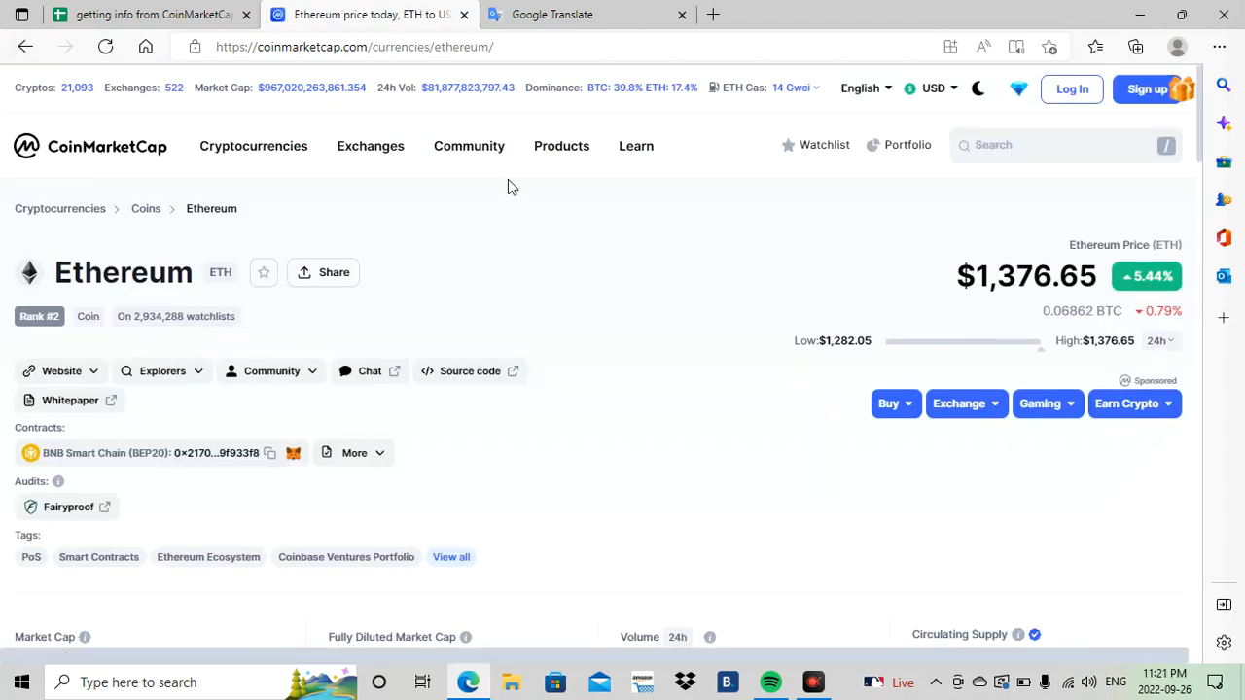
{"action": "left_click", "coordinate": [156, 15]}
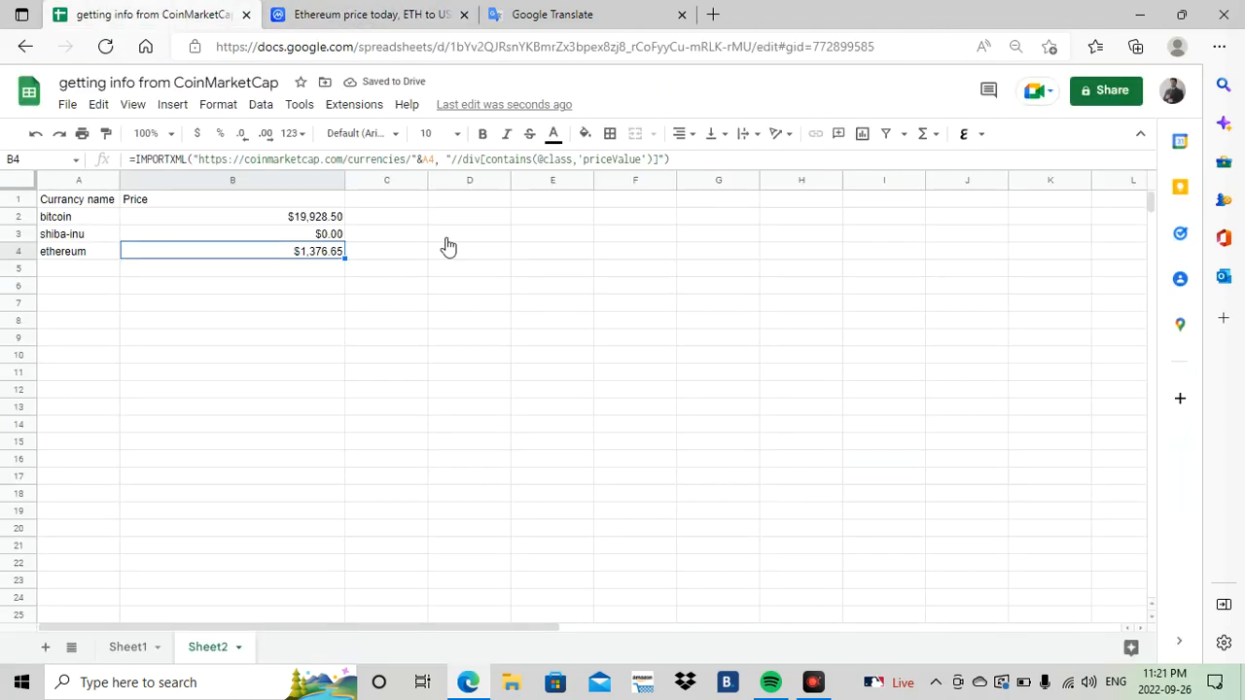
{"action": "left_click", "coordinate": [367, 17]}
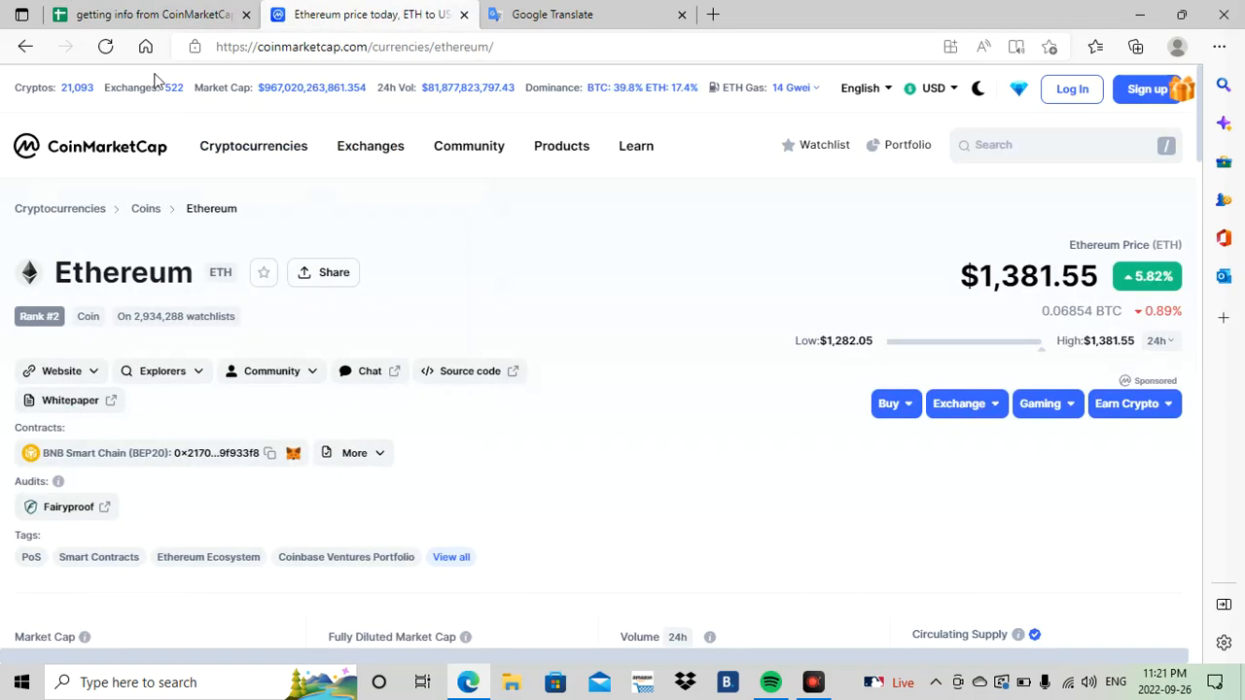
{"action": "left_click", "coordinate": [164, 23]}
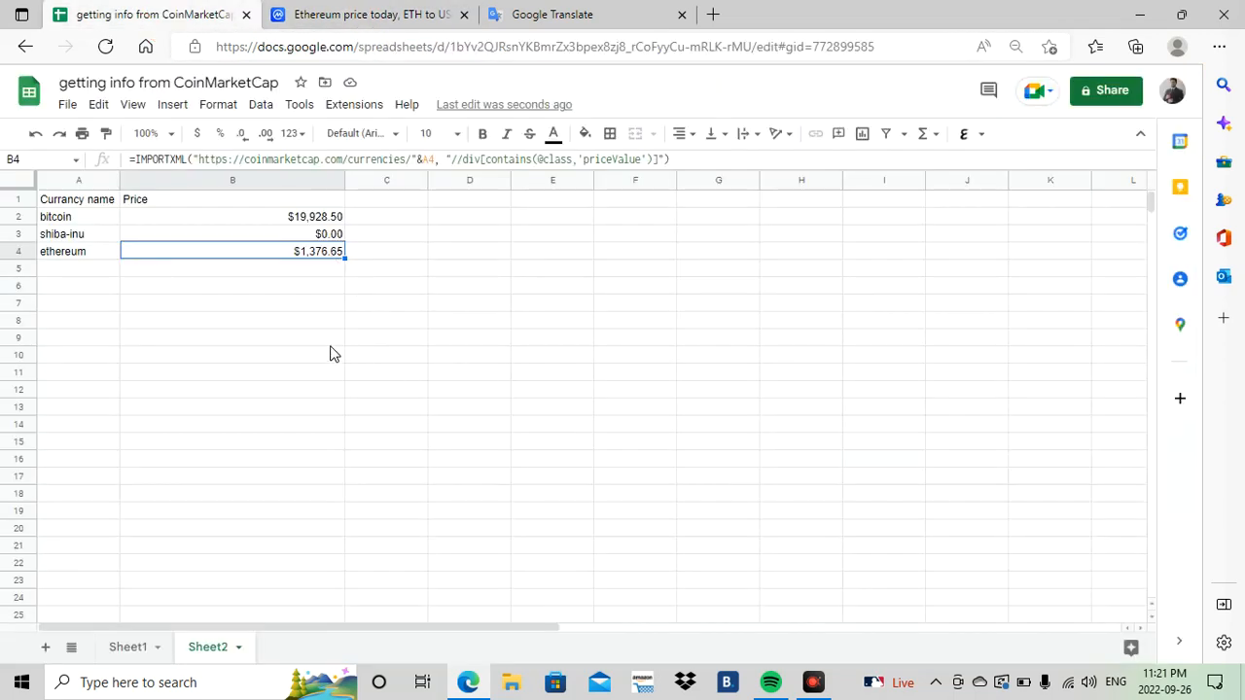